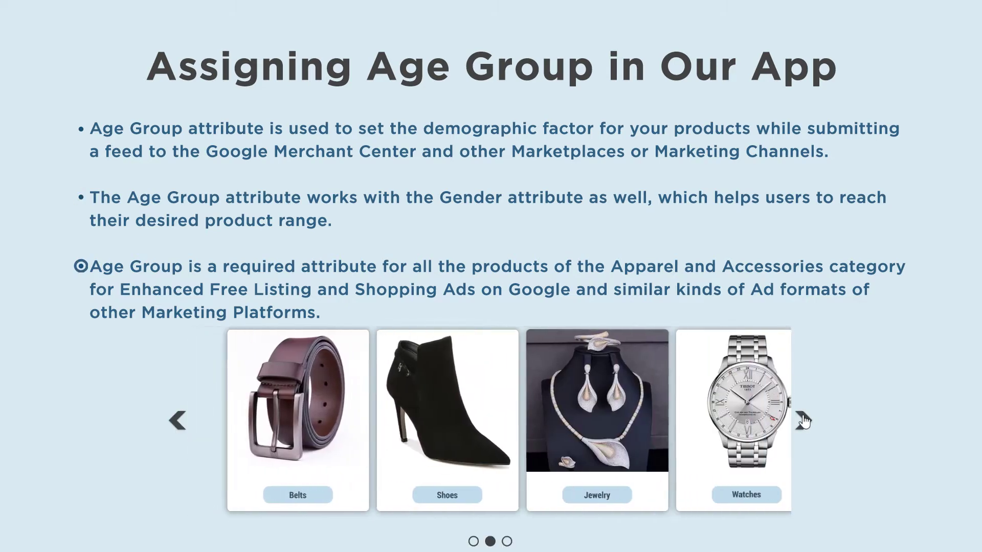
{"action": "left_click", "coordinate": [802, 420]}
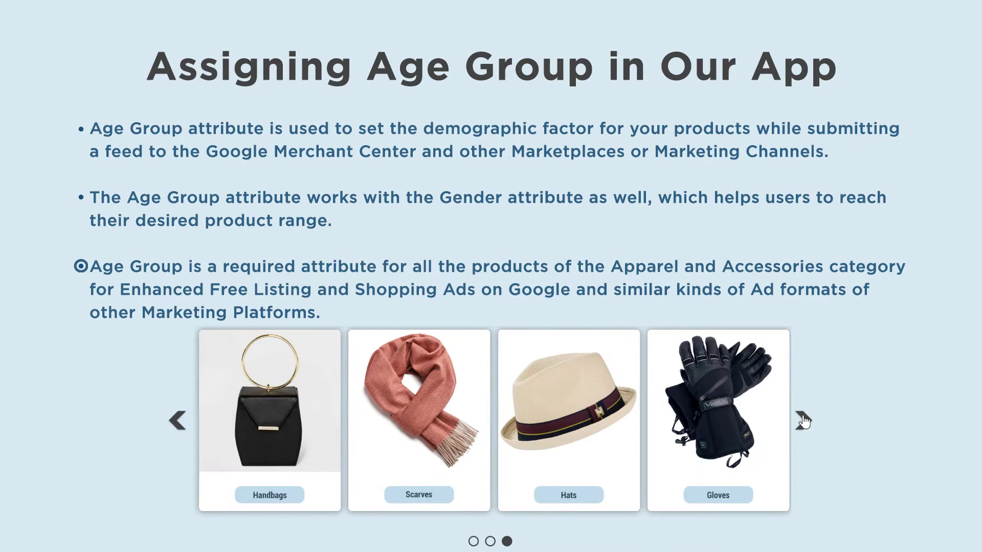
Page the apparel and accessories carousel forward once, then back to its first page.
{"action": "left_click", "coordinate": [178, 421]}
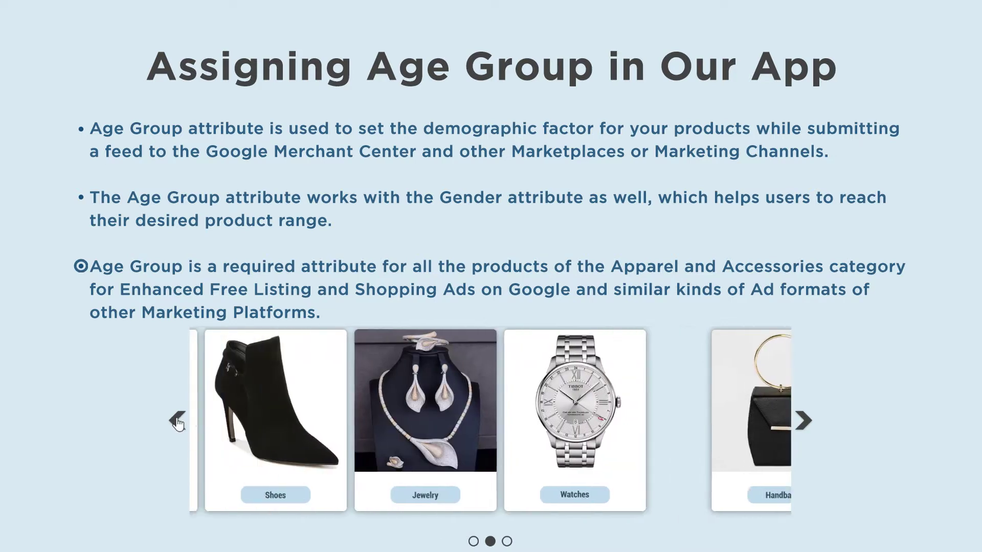
{"action": "left_click", "coordinate": [177, 421]}
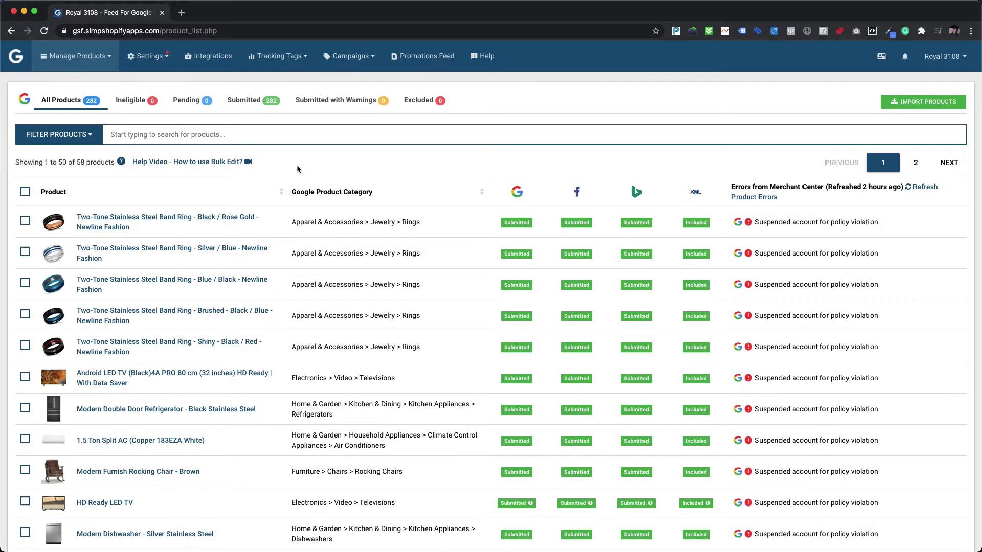
Filter products by the Merchant Center error 'Missing value [age group]'.
{"action": "left_click", "coordinate": [97, 139]}
{"action": "left_click", "coordinate": [90, 183]}
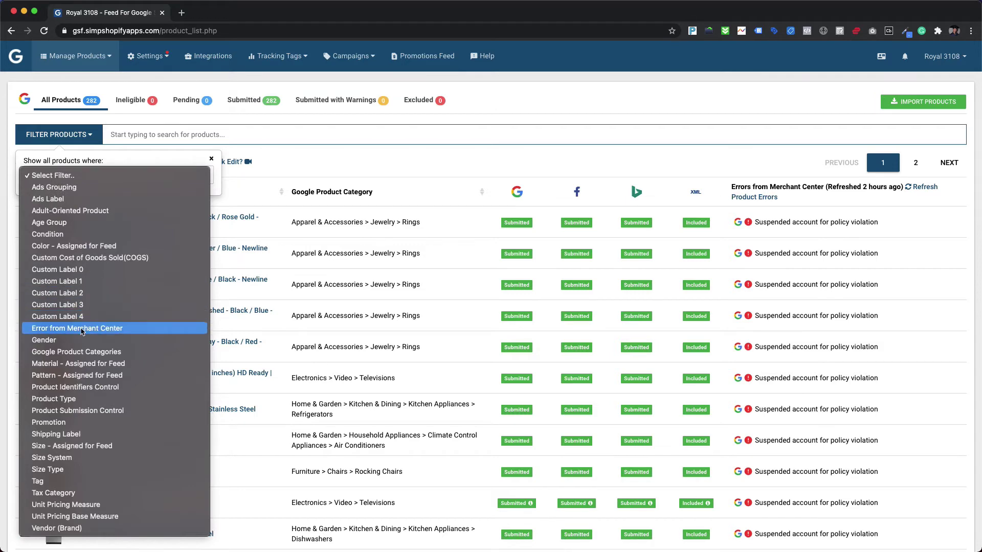
{"action": "left_click", "coordinate": [81, 329]}
{"action": "left_click", "coordinate": [87, 210]}
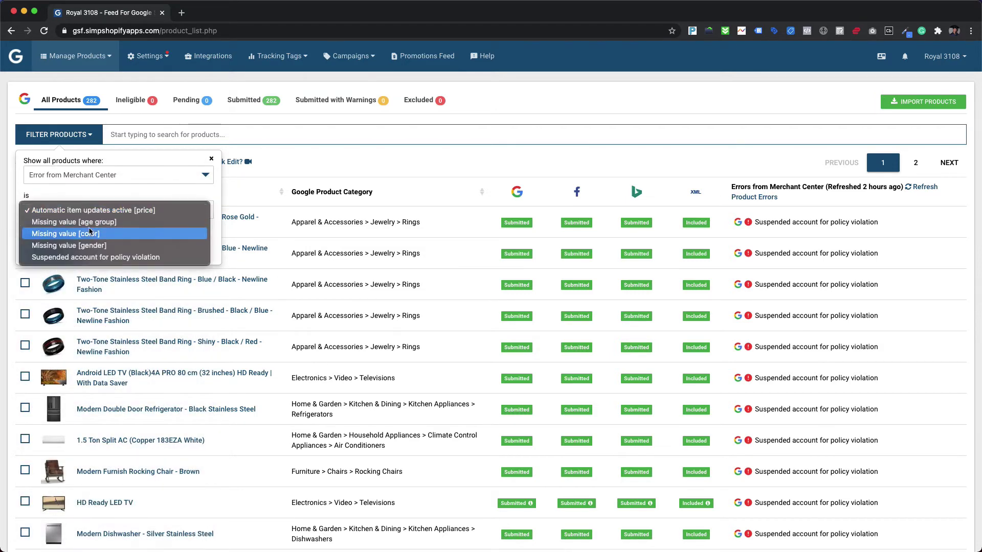
{"action": "left_click", "coordinate": [89, 222]}
{"action": "left_click", "coordinate": [48, 248]}
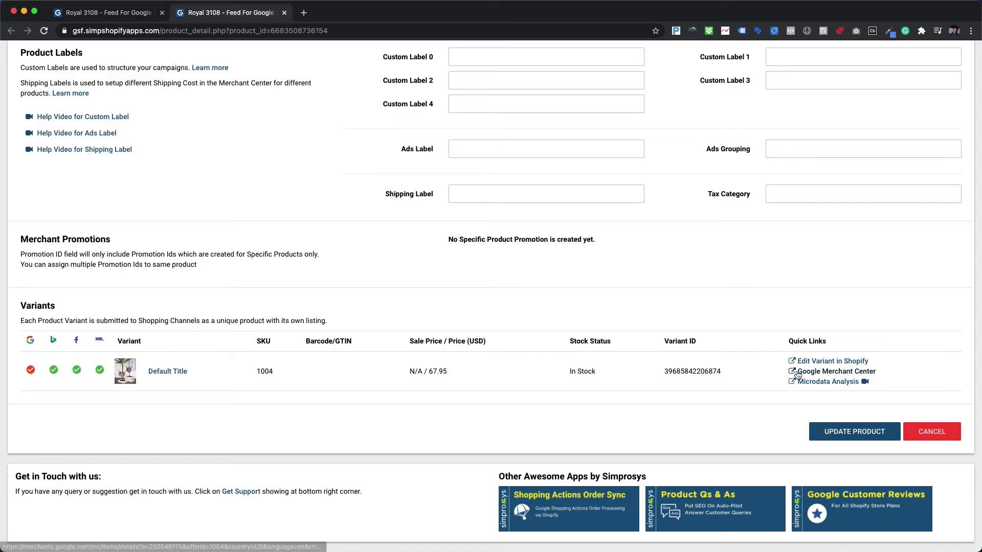
Open the Recycled Wood Necklace in Merchant Center and review its item issues.
{"action": "left_click", "coordinate": [797, 373]}
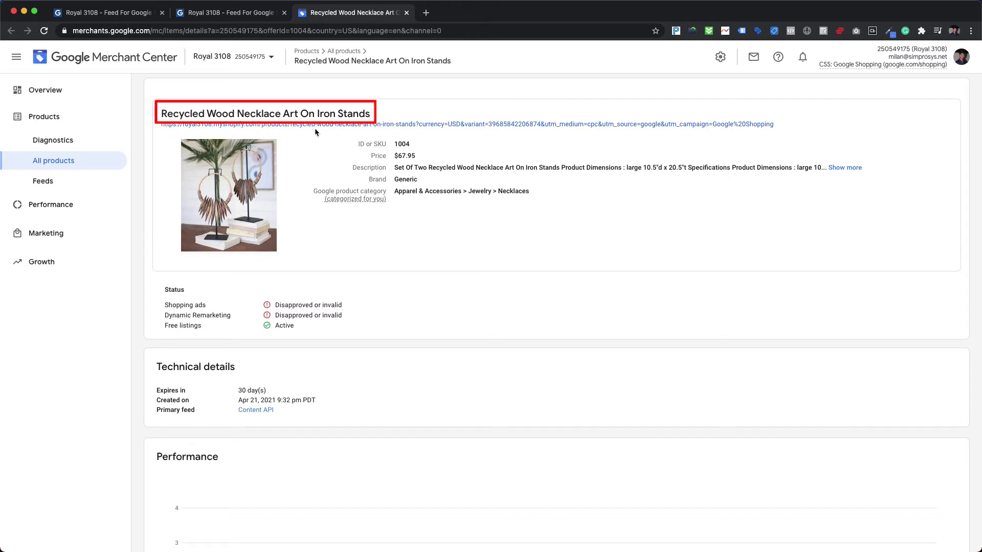
{"action": "mouse_move", "coordinate": [365, 200]}
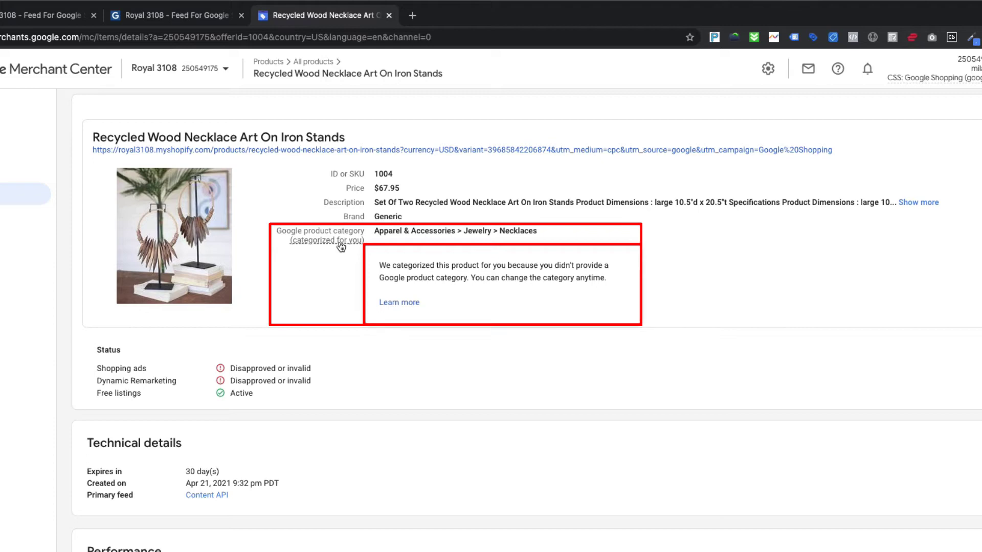
{"action": "scroll", "coordinate": [329, 318], "scroll_direction": "down", "scroll_amount": 10}
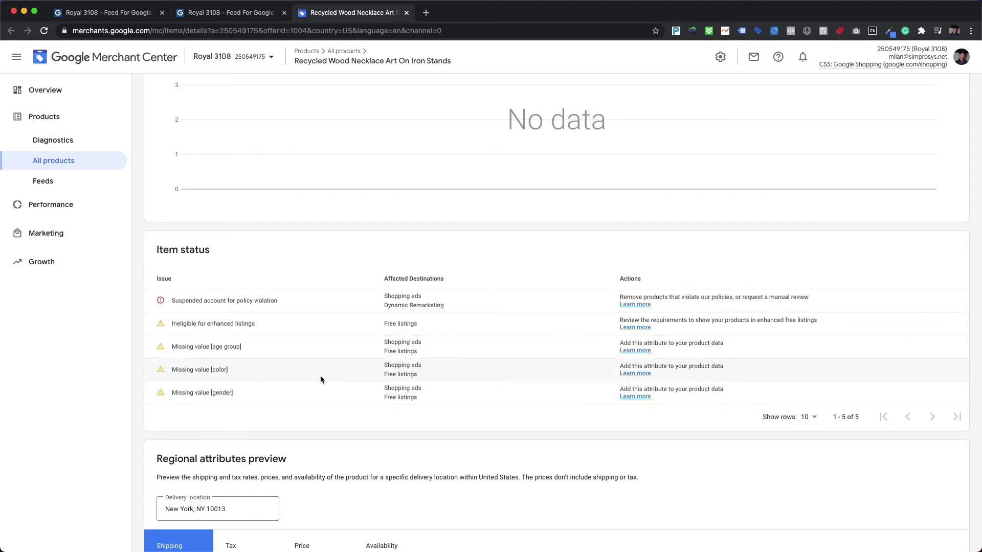
Bulk-assign the necklace the Google category Seasonal & Holiday Decorations > Holiday Ornament Displays & Stands.
{"action": "left_click", "coordinate": [132, 11]}
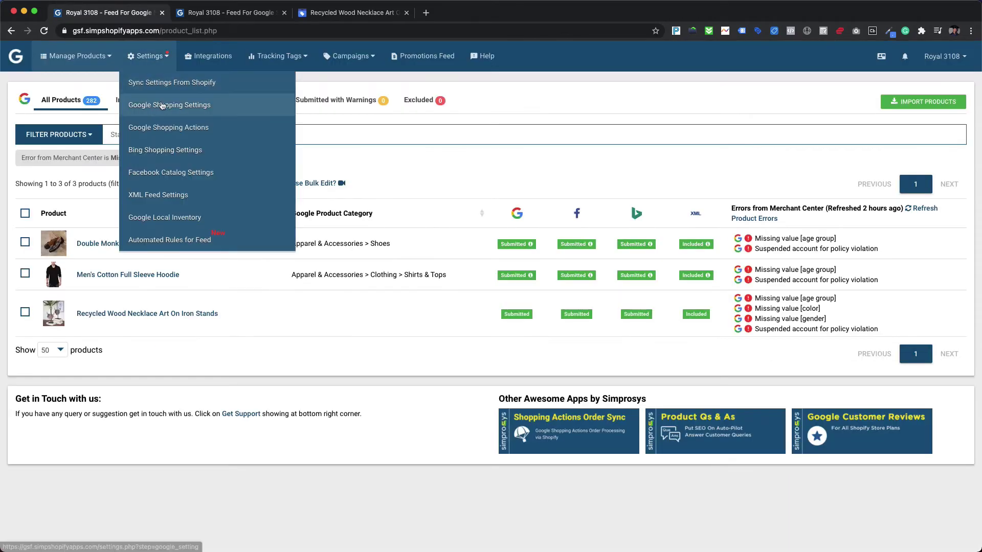
{"action": "left_click", "coordinate": [25, 313]}
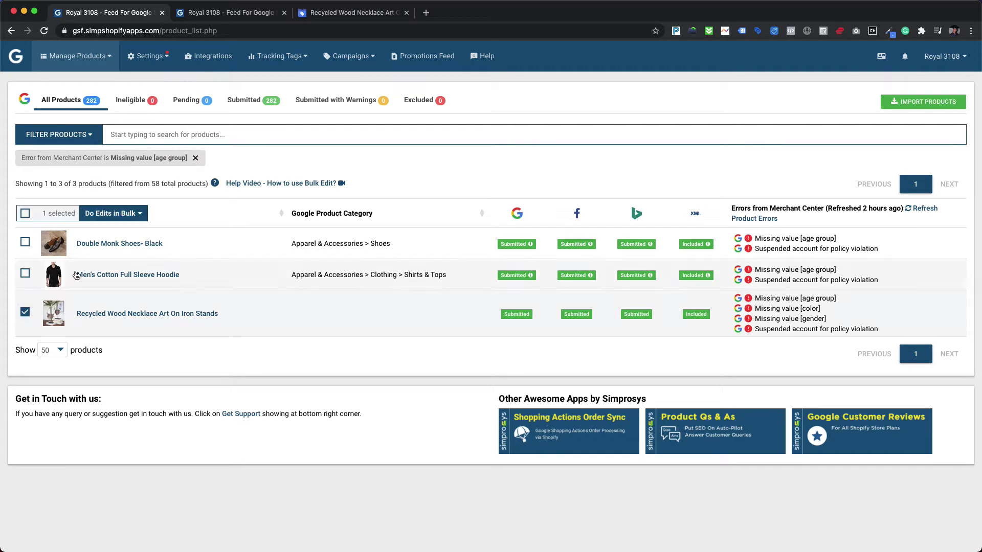
{"action": "left_click", "coordinate": [131, 214]}
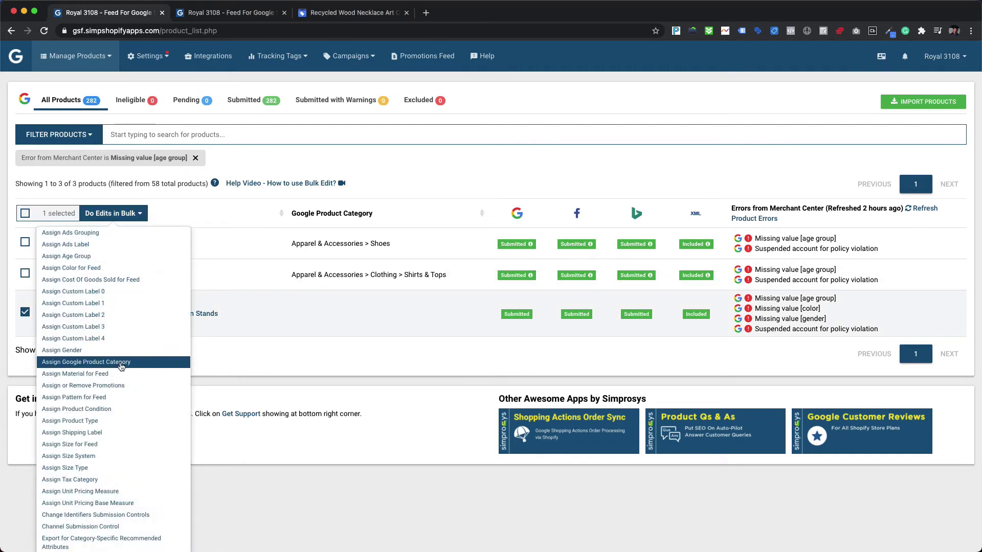
{"action": "left_click", "coordinate": [121, 363]}
{"action": "left_click", "coordinate": [360, 98]}
{"action": "type", "text": "S"}
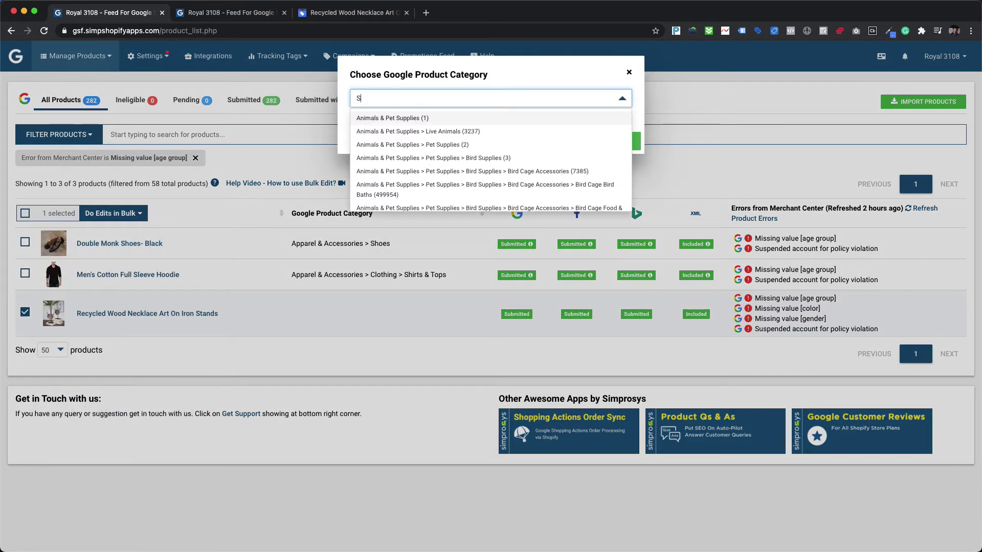
{"action": "type", "text": "easonal"}
{"action": "scroll", "coordinate": [500, 187], "scroll_direction": "down", "scroll_amount": 2}
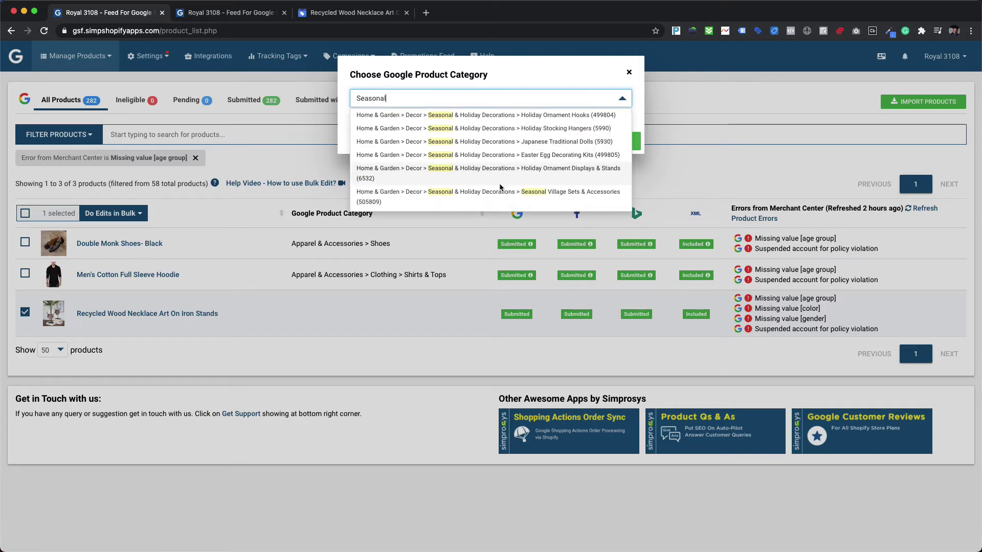
{"action": "left_click", "coordinate": [503, 174]}
{"action": "left_click", "coordinate": [562, 158]}
{"action": "left_click", "coordinate": [480, 359]}
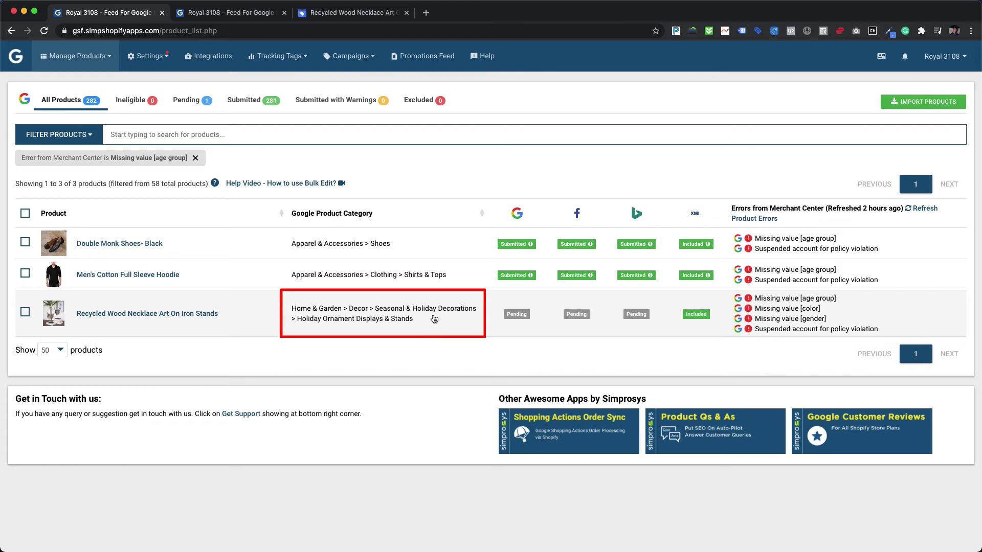
Check the necklace's Merchant Center product page for the updated category.
{"action": "key", "text": "super+3"}
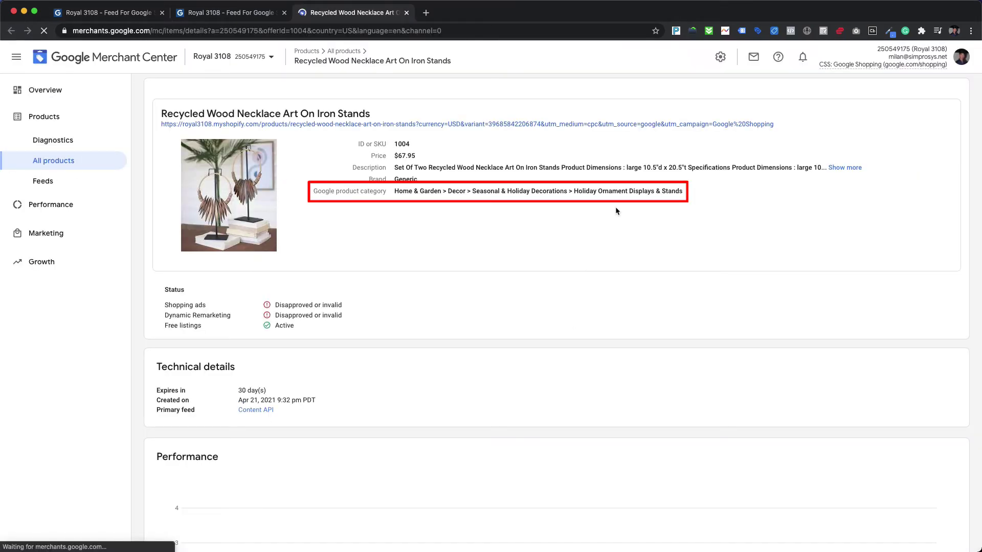
{"action": "scroll", "coordinate": [616, 210], "scroll_direction": "down", "scroll_amount": 6}
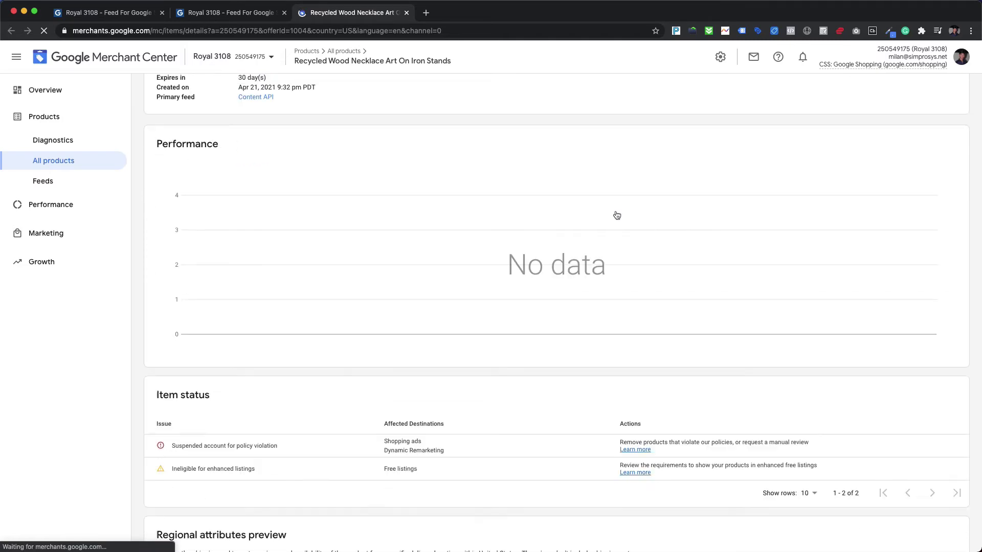
{"action": "scroll", "coordinate": [616, 213], "scroll_direction": "down", "scroll_amount": 3}
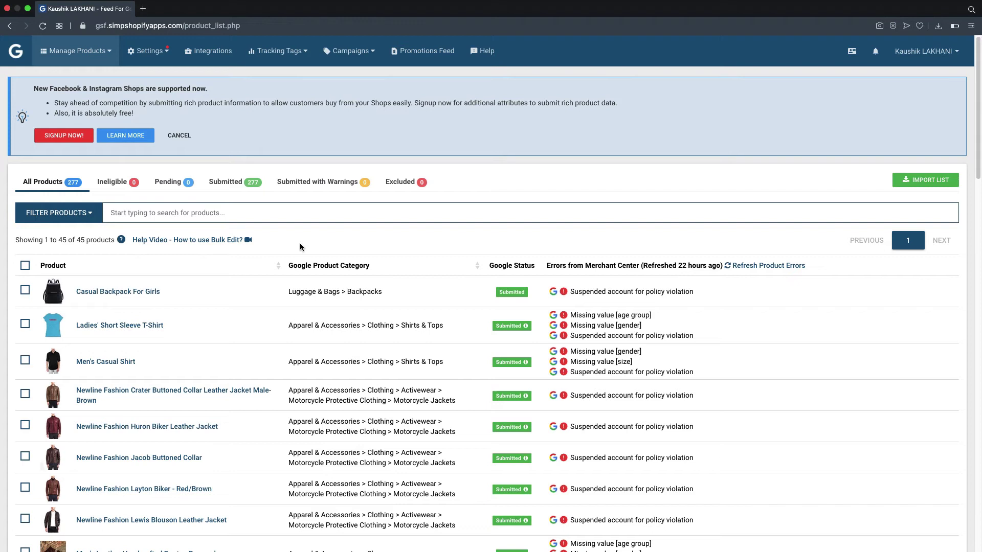
Start a new Age Group rule under Settings > Automated Rules for Feed.
{"action": "left_click", "coordinate": [137, 61]}
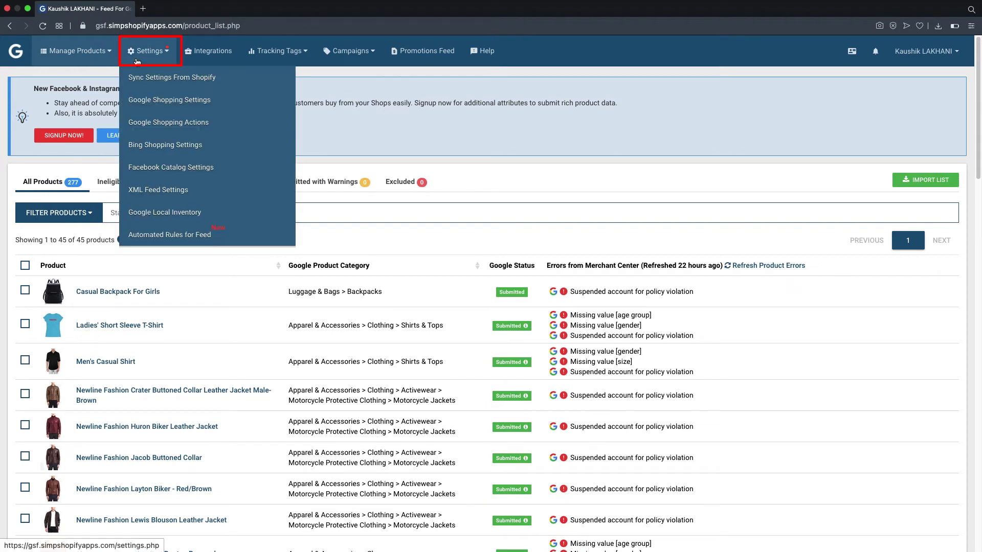
{"action": "left_click", "coordinate": [220, 240]}
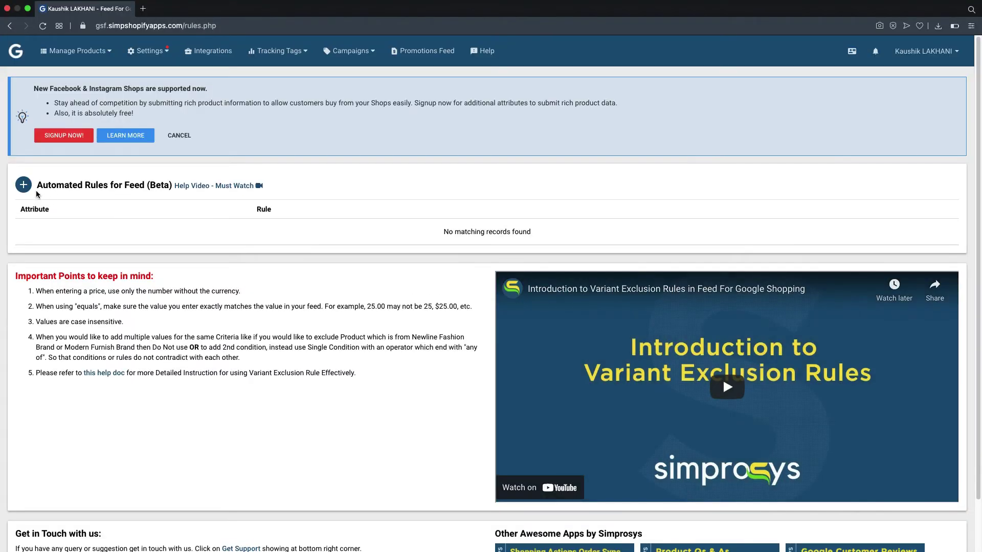
{"action": "left_click", "coordinate": [24, 186]}
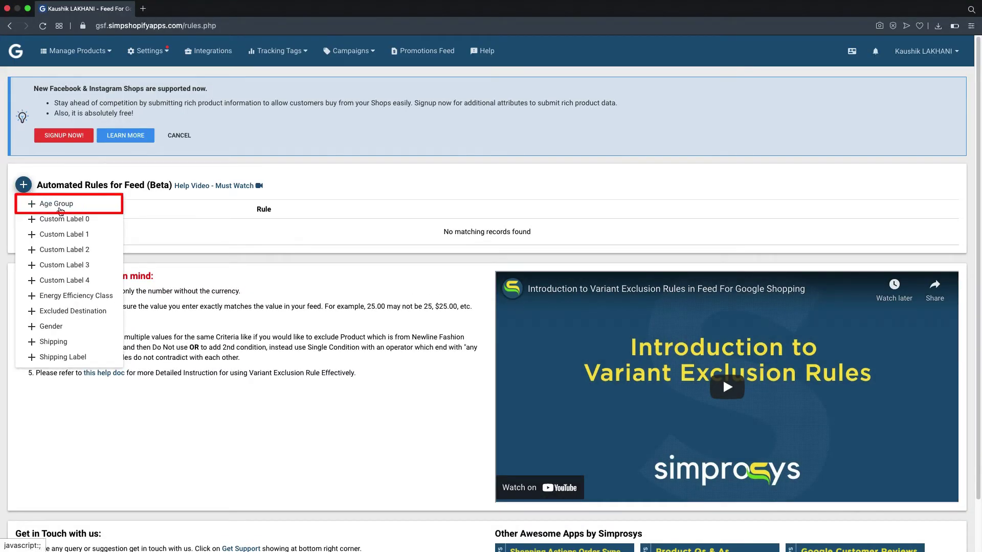
{"action": "left_click", "coordinate": [60, 210]}
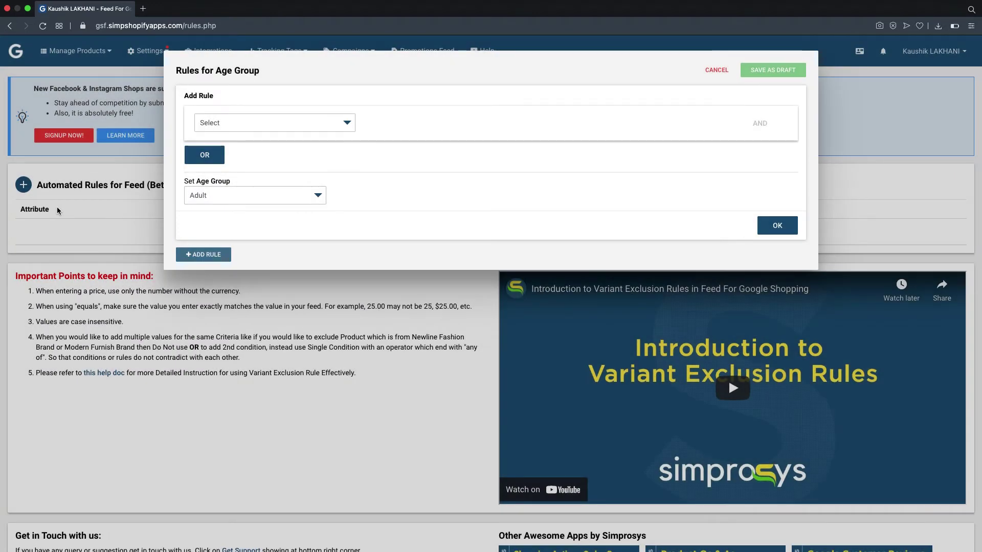
Set the rule's first condition to Product Tag equals Women.
{"action": "left_click", "coordinate": [231, 125]}
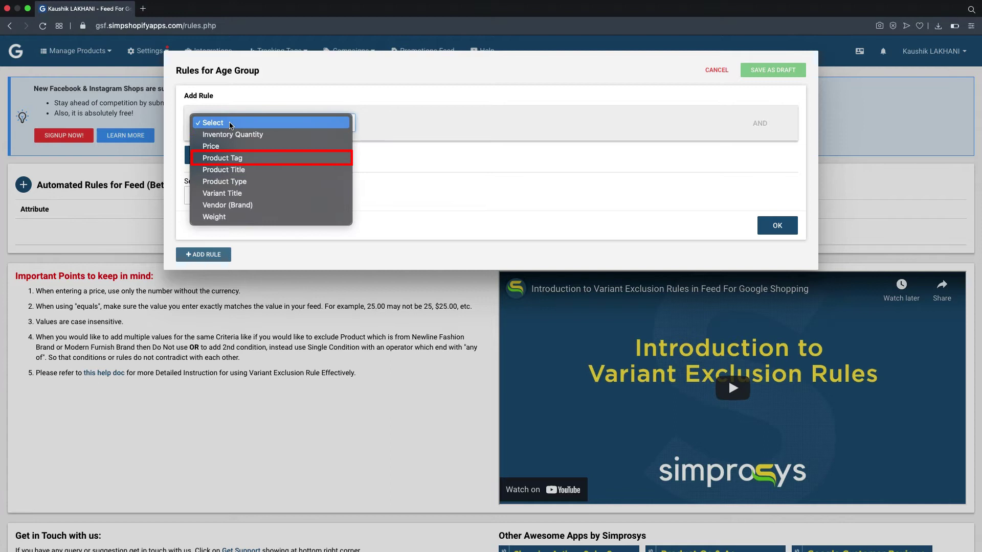
{"action": "left_click", "coordinate": [250, 158]}
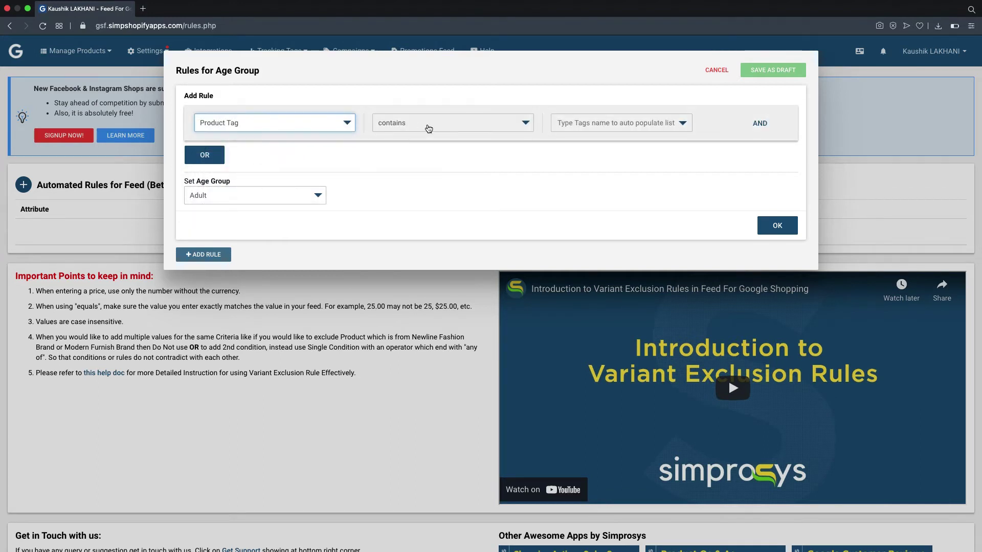
{"action": "left_click", "coordinate": [428, 126]}
{"action": "left_click", "coordinate": [428, 125]}
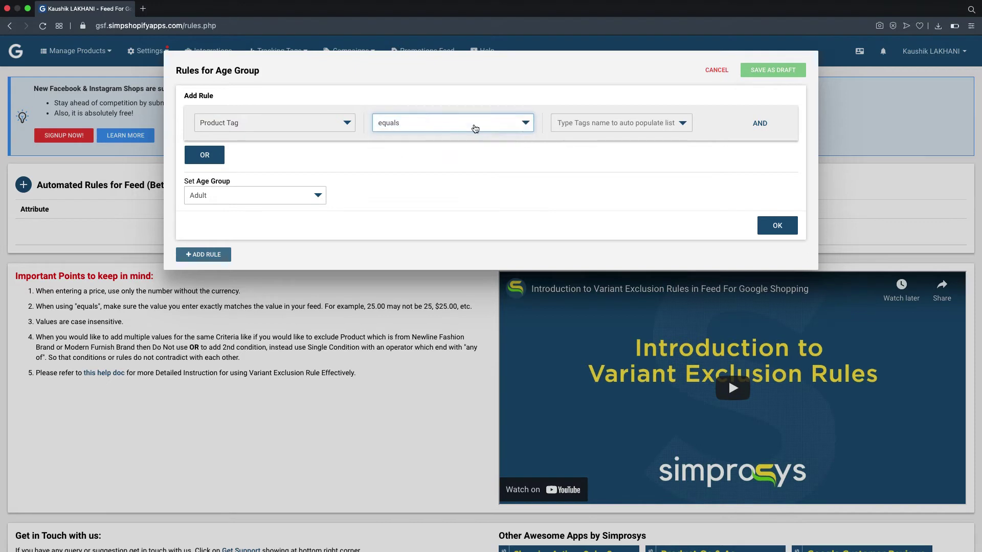
{"action": "left_click", "coordinate": [604, 127]}
{"action": "type", "text": "Women"}
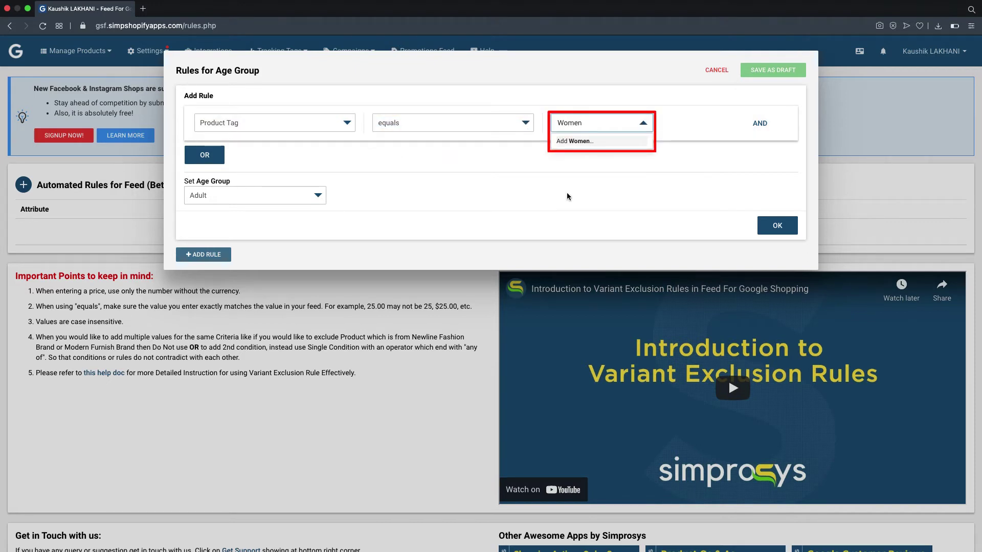
{"action": "left_click", "coordinate": [572, 145]}
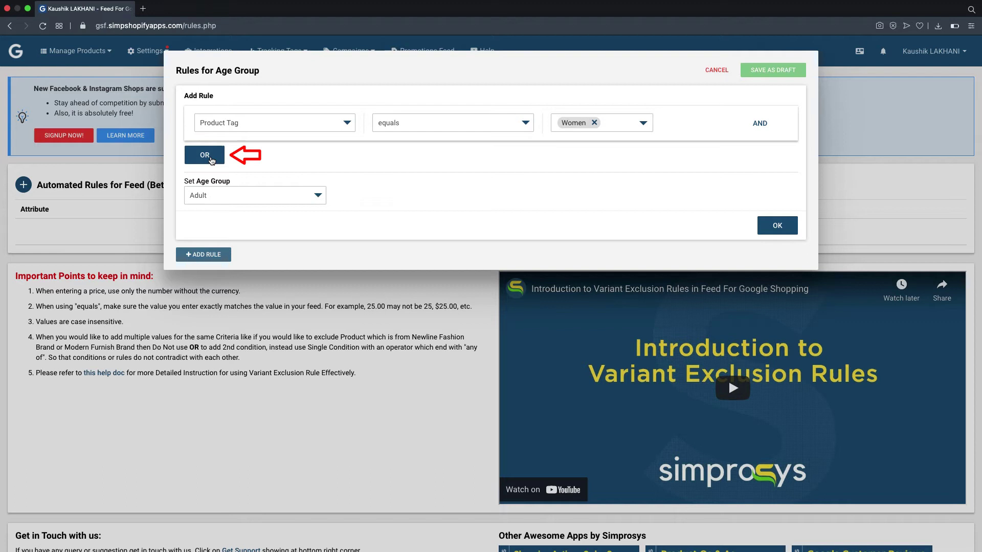
Add OR conditions Product Tag equals Men and Product Tag equals Adult.
{"action": "left_click", "coordinate": [211, 161]}
{"action": "left_click", "coordinate": [245, 185]}
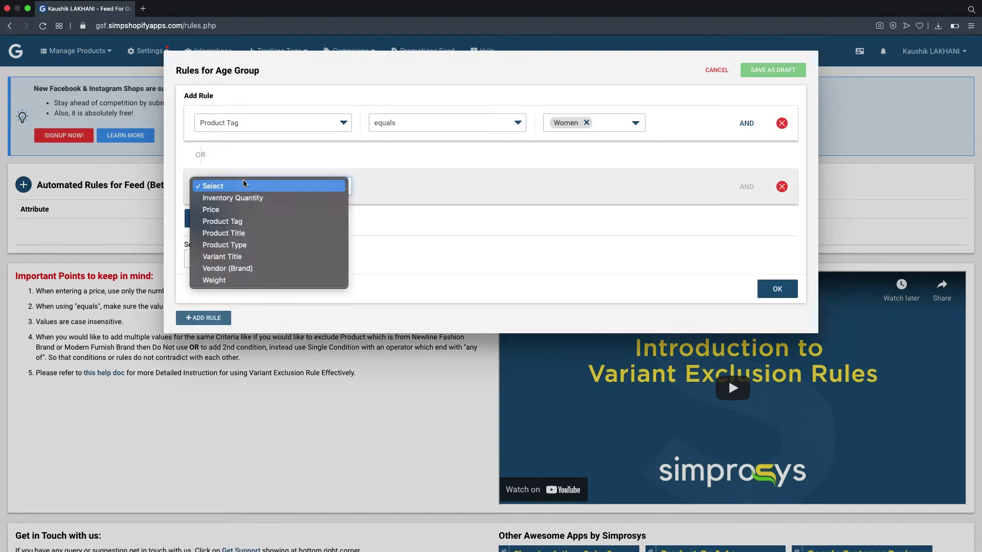
{"action": "left_click", "coordinate": [256, 221]}
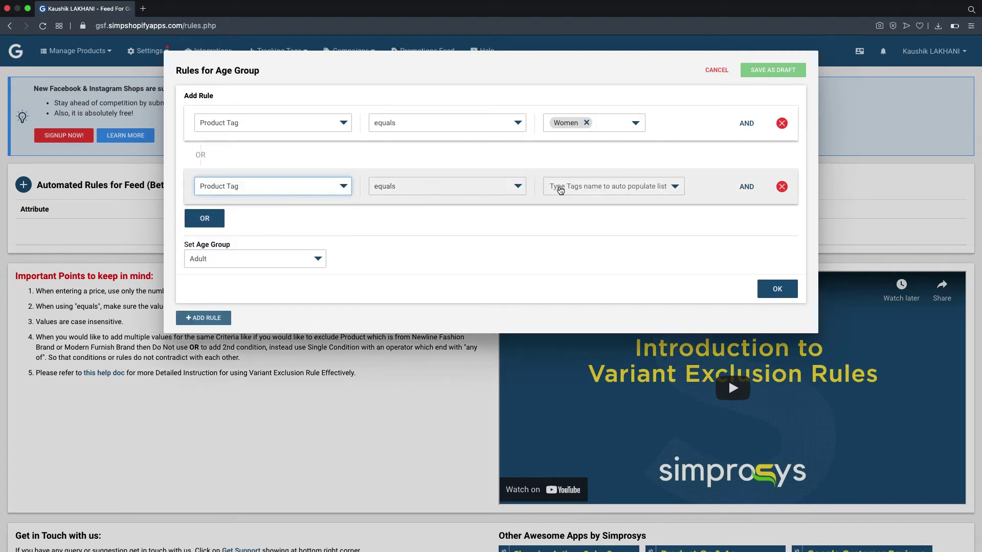
{"action": "left_click", "coordinate": [560, 190]}
{"action": "type", "text": "Men"}
{"action": "left_click", "coordinate": [561, 206]}
{"action": "left_click", "coordinate": [218, 219]}
{"action": "left_click", "coordinate": [236, 250]}
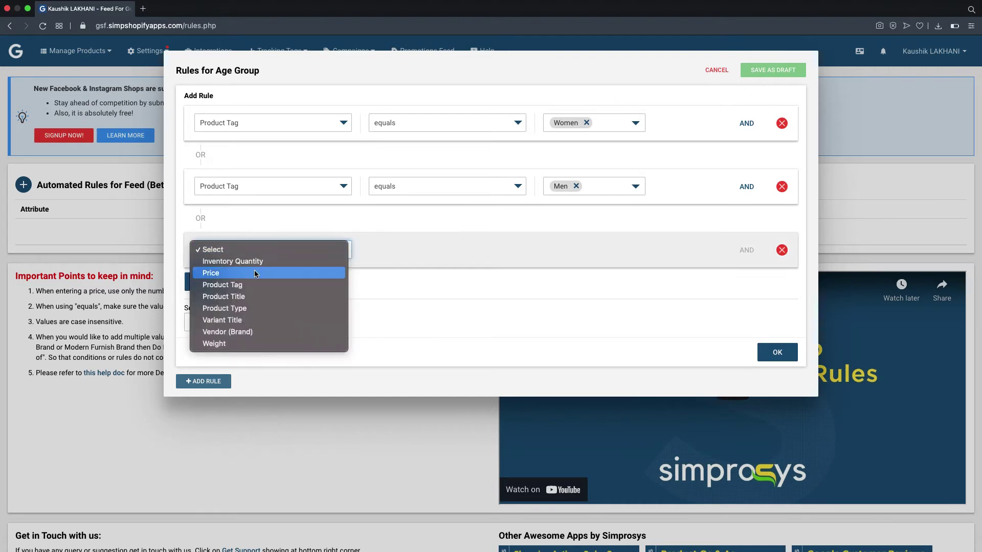
{"action": "left_click", "coordinate": [246, 285]}
{"action": "left_click", "coordinate": [560, 250]}
{"action": "type", "text": "A"}
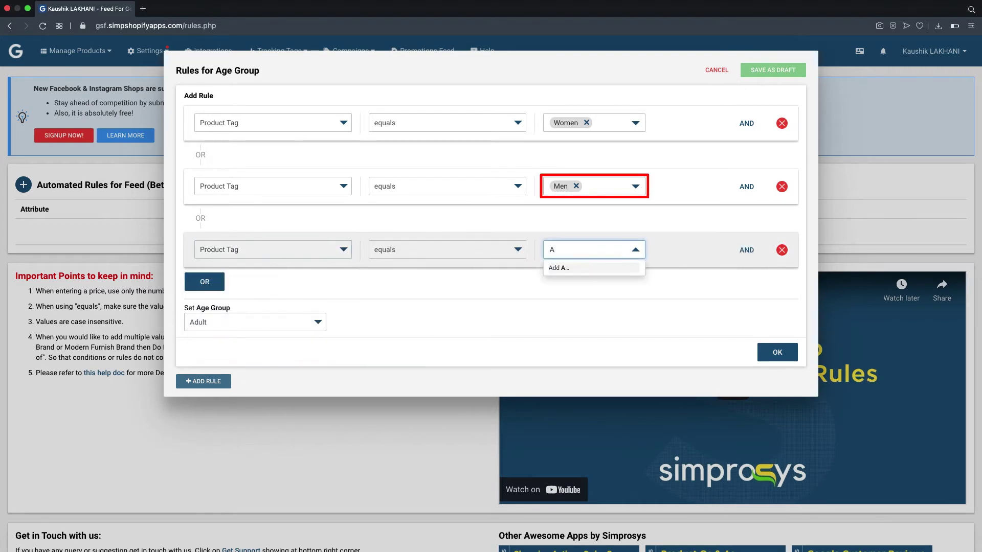
{"action": "type", "text": "dult"}
{"action": "left_click", "coordinate": [578, 267]}
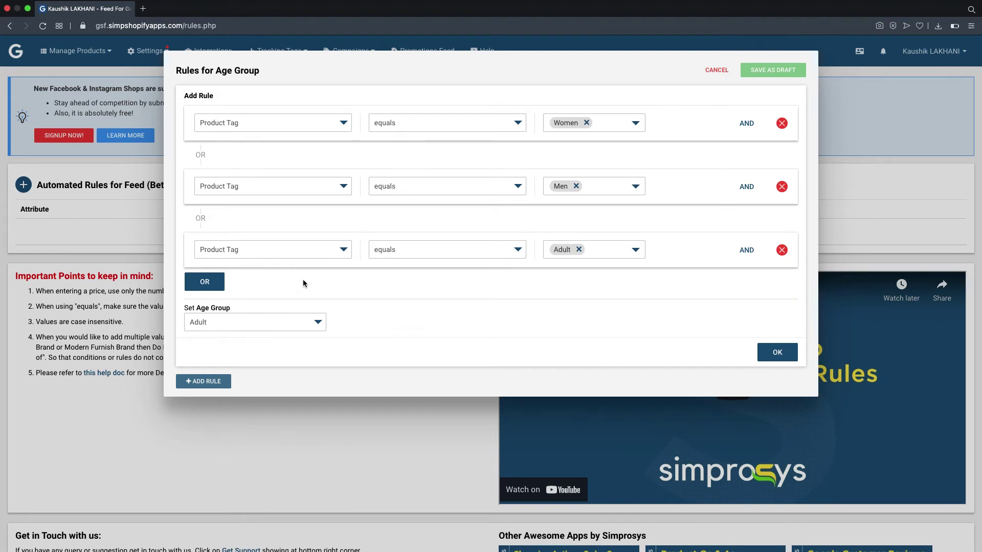
Keep Adult as the assigned age group and confirm the rule.
{"action": "left_click", "coordinate": [264, 321]}
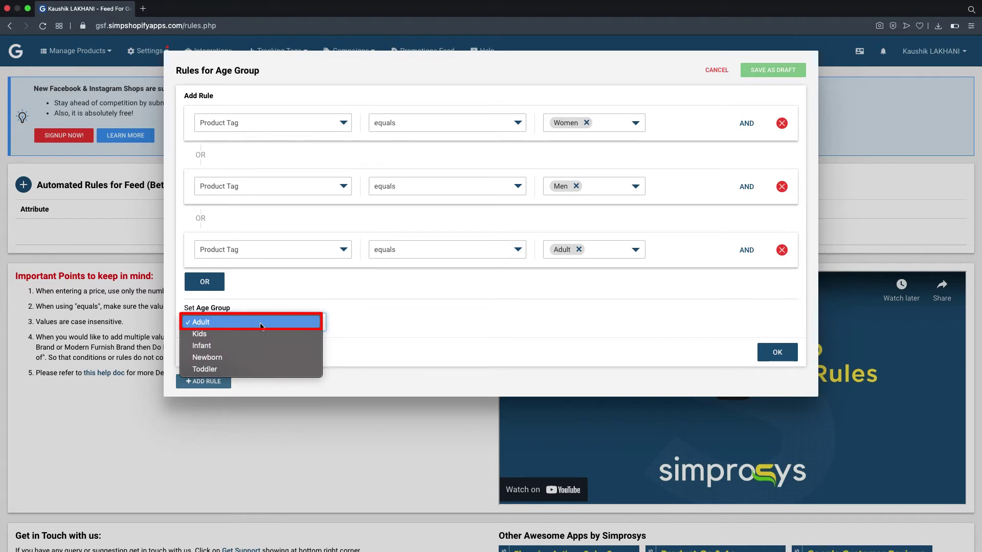
{"action": "left_click", "coordinate": [262, 326]}
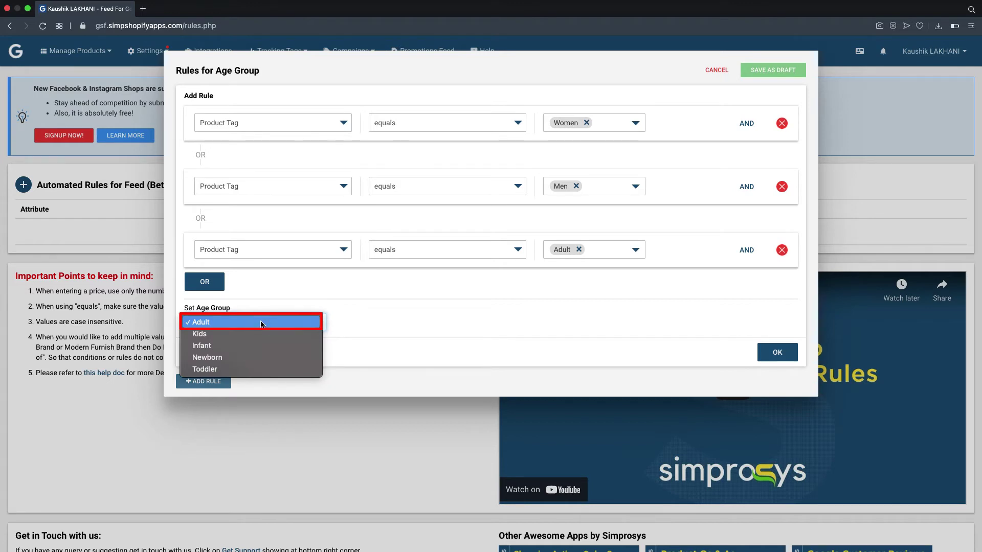
{"action": "left_click", "coordinate": [760, 353]}
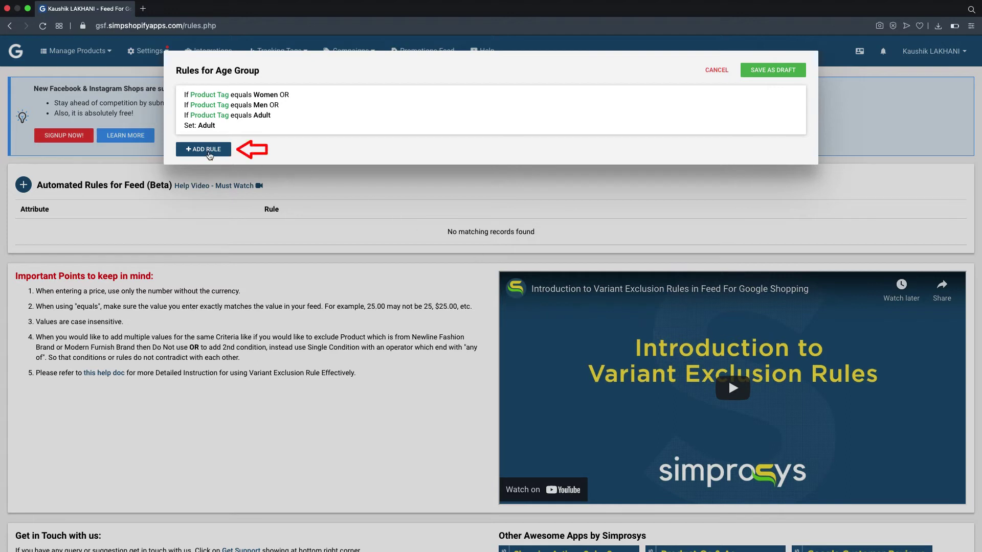
Add a rule conditioned on Product Title contains any of Kids, Boy, Girl.
{"action": "left_click", "coordinate": [207, 154]}
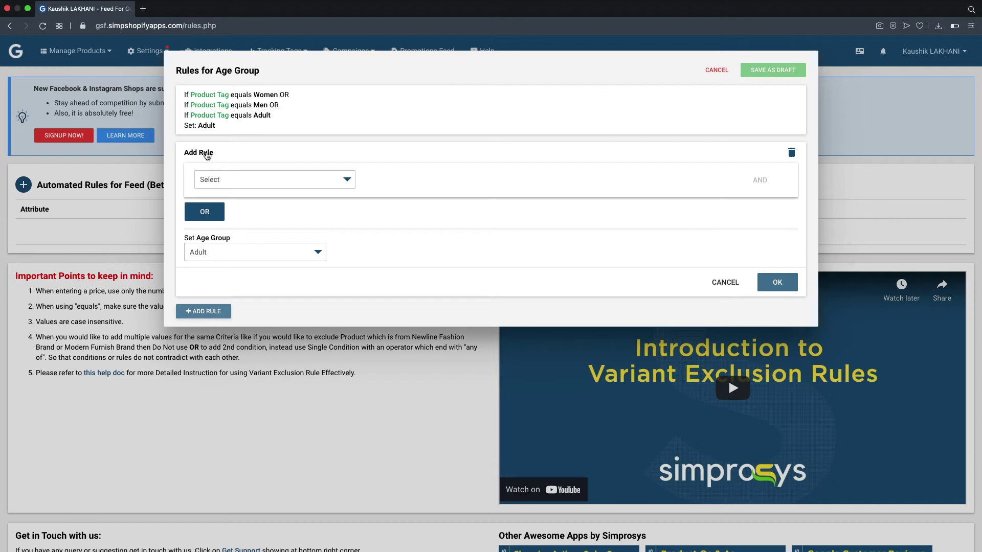
{"action": "left_click", "coordinate": [272, 183]}
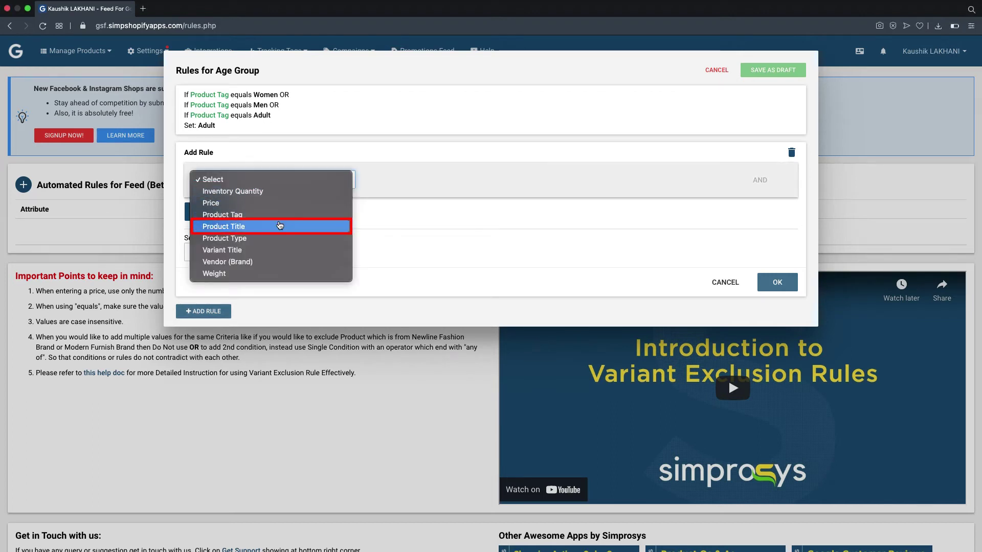
{"action": "left_click", "coordinate": [280, 227]}
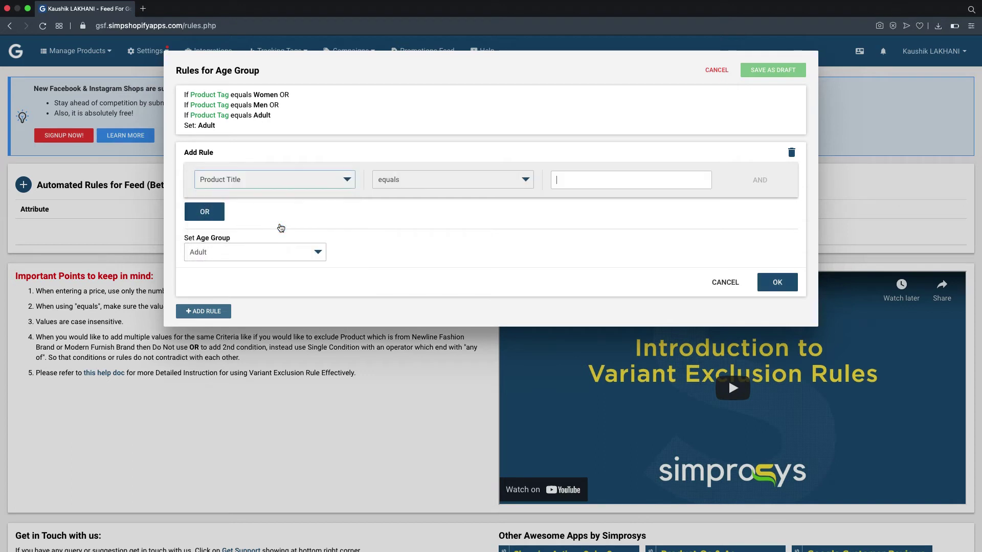
{"action": "left_click", "coordinate": [417, 185]}
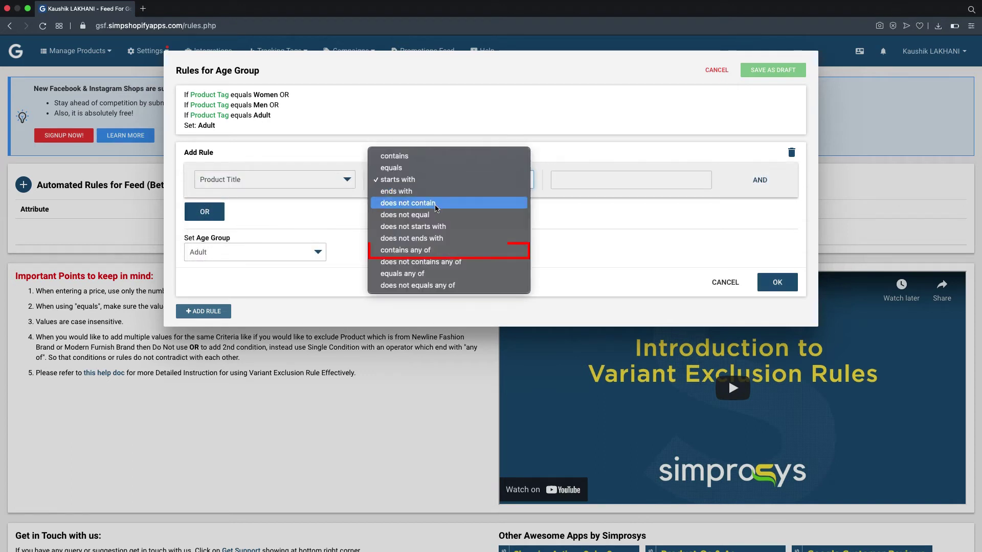
{"action": "left_click", "coordinate": [445, 250]}
{"action": "left_click", "coordinate": [561, 182]}
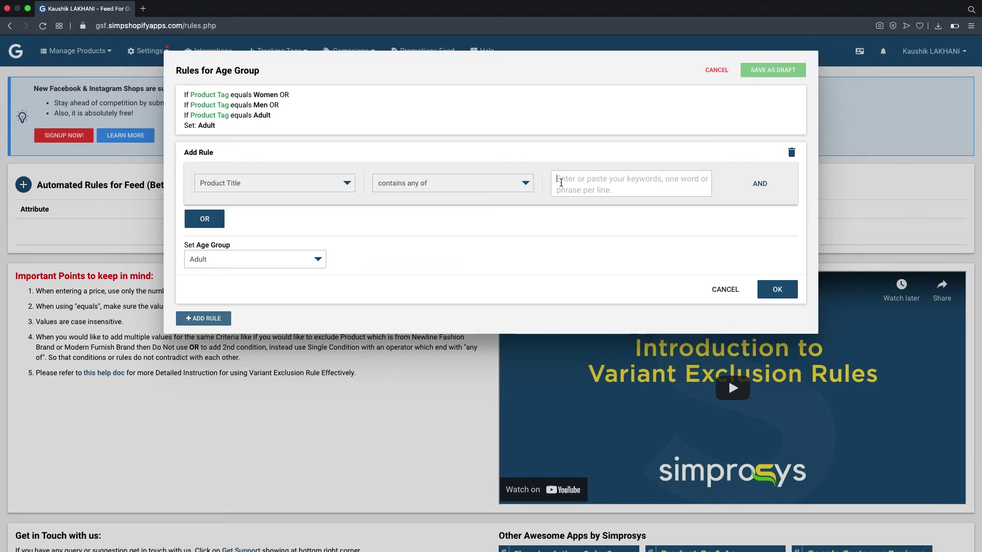
{"action": "type", "text": "Kids"}
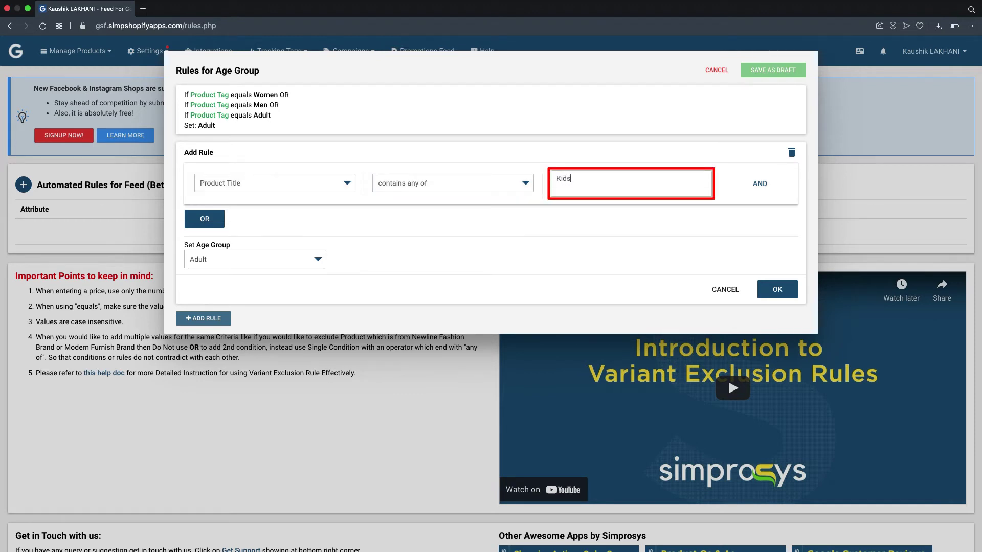
{"action": "key", "text": "Return"}
{"action": "type", "text": "Boy"}
{"action": "key", "text": "Return"}
{"action": "type", "text": "Gir"}
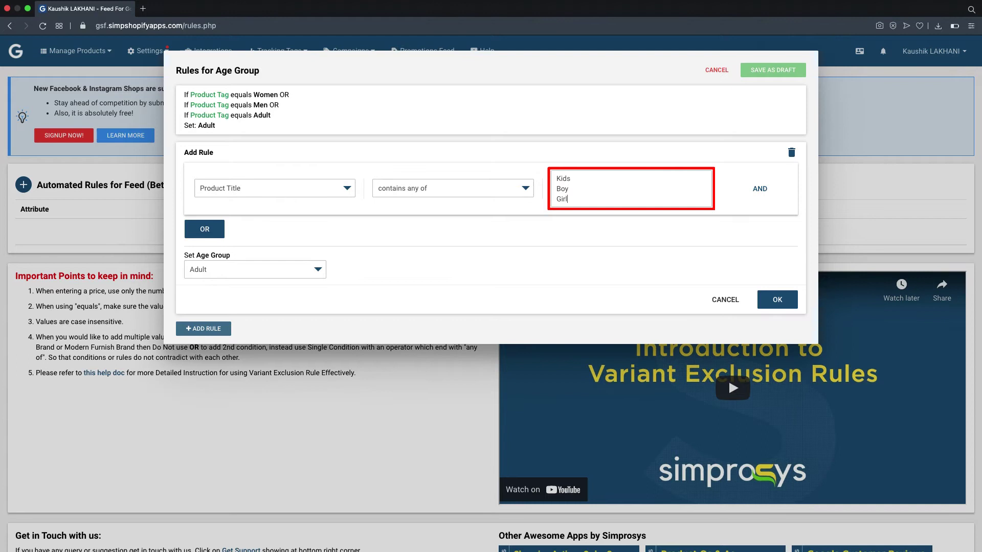
{"action": "type", "text": "l"}
Set that rule's age group to Kids and confirm it.
{"action": "left_click", "coordinate": [273, 276]}
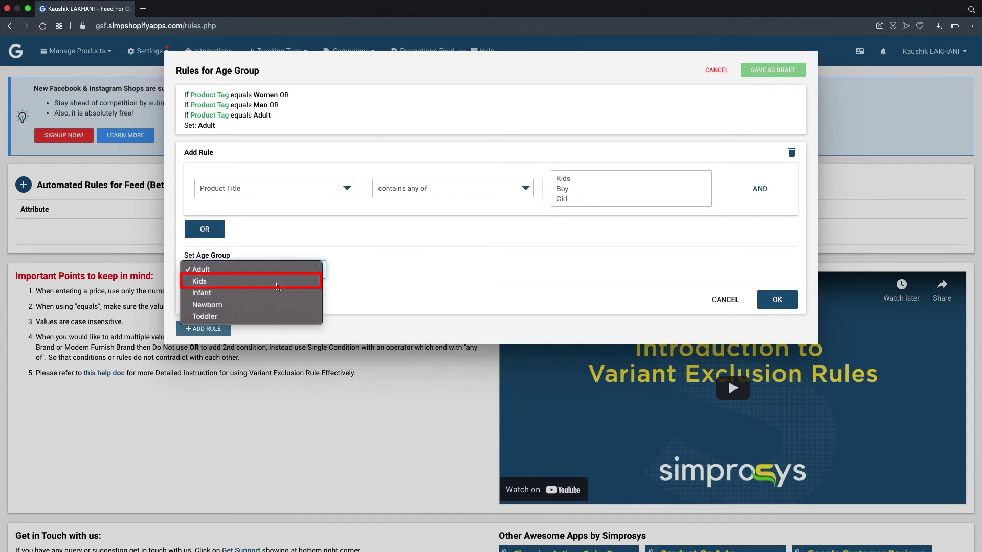
{"action": "left_click", "coordinate": [277, 283]}
{"action": "left_click", "coordinate": [765, 305]}
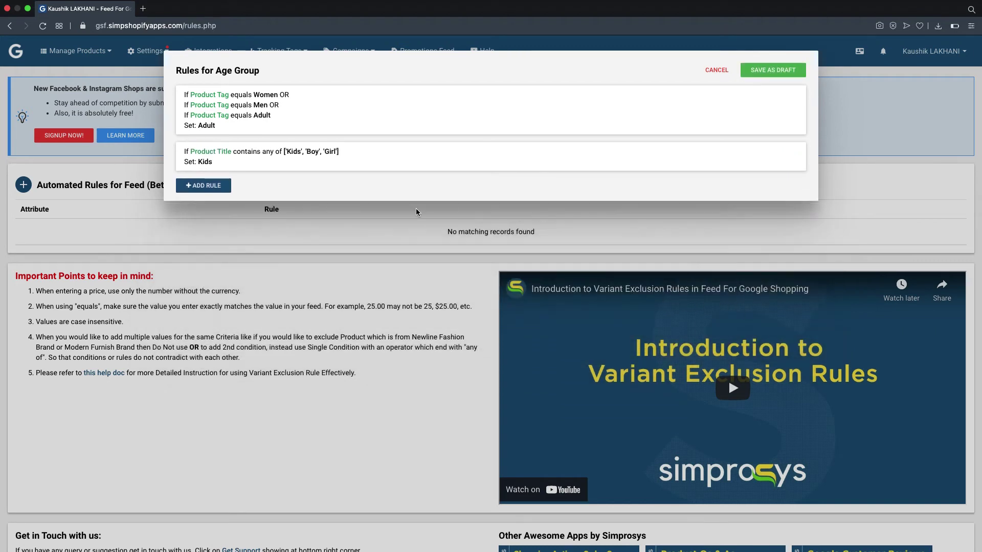
Add a rule assigning Toddler when Variant Title contains 'Toddler'.
{"action": "left_click", "coordinate": [217, 187]}
{"action": "left_click", "coordinate": [256, 216]}
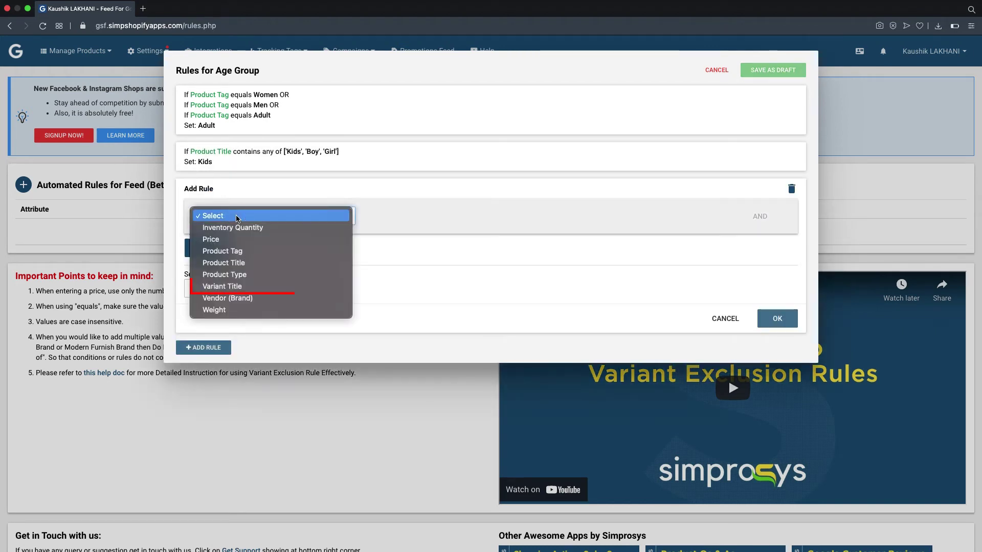
{"action": "left_click", "coordinate": [252, 286]}
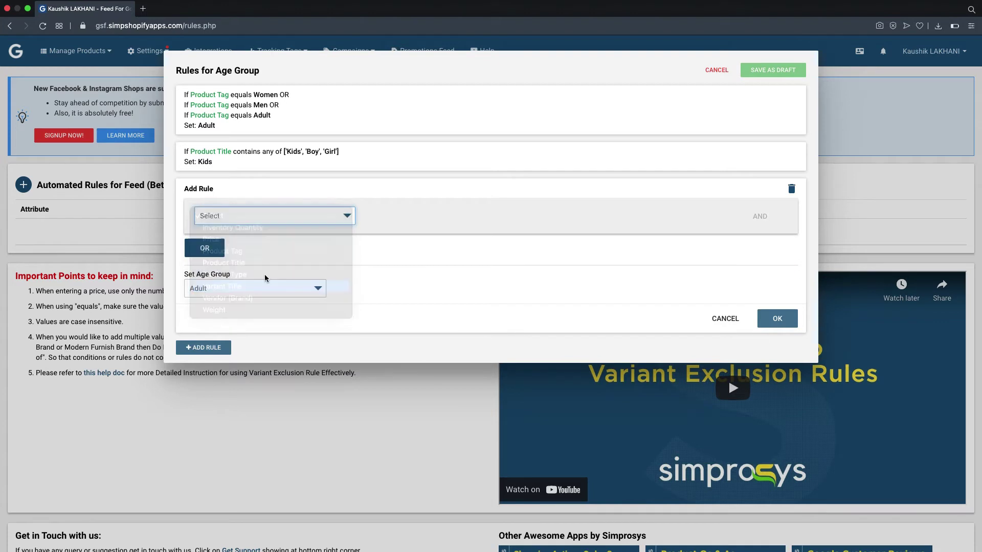
{"action": "left_click", "coordinate": [465, 215]}
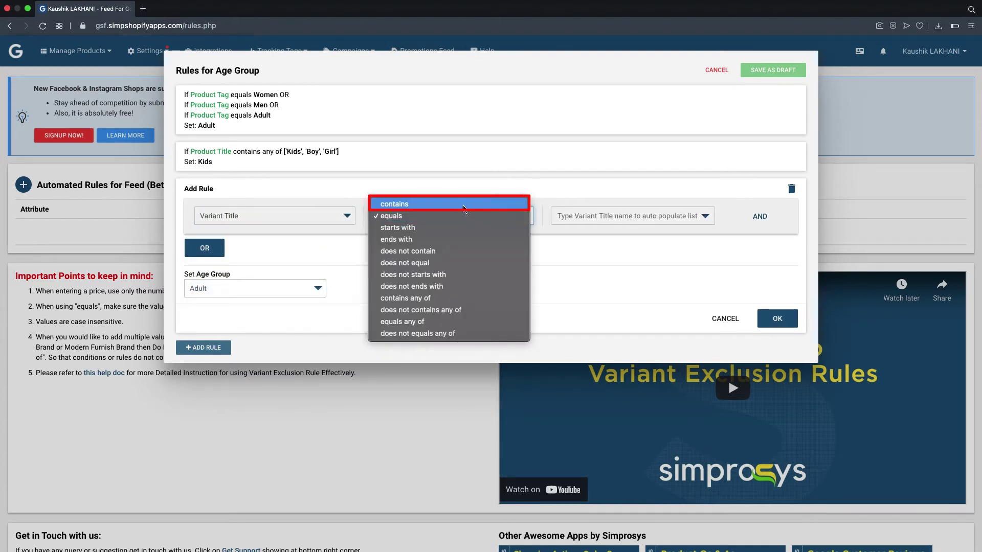
{"action": "left_click", "coordinate": [464, 204]}
{"action": "left_click", "coordinate": [609, 220]}
{"action": "type", "text": "Toddler"}
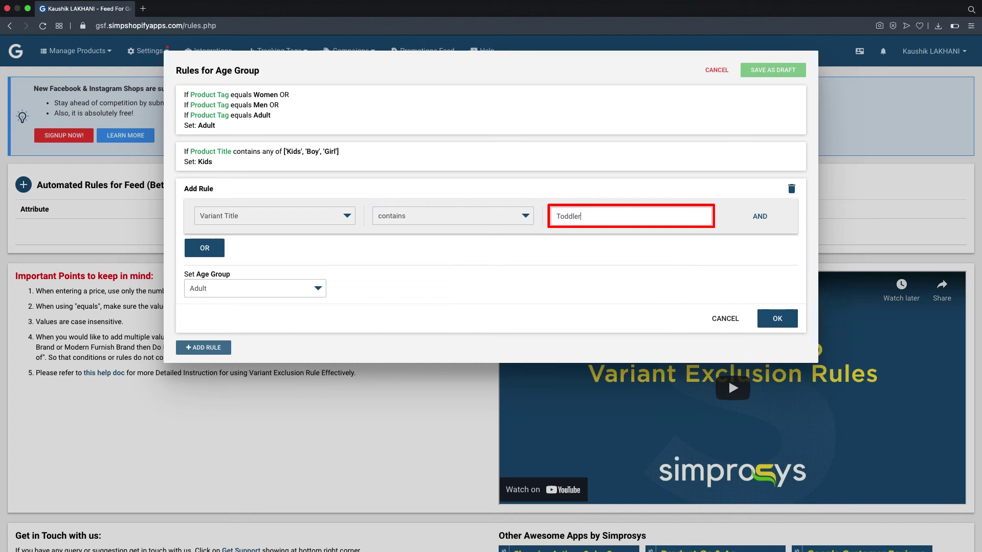
{"action": "left_click", "coordinate": [292, 288]}
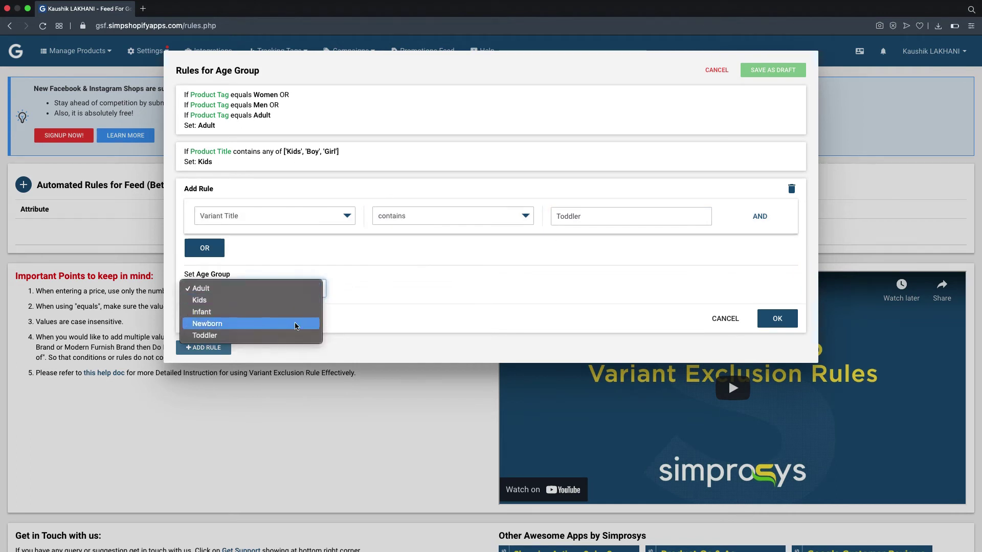
{"action": "left_click", "coordinate": [297, 336]}
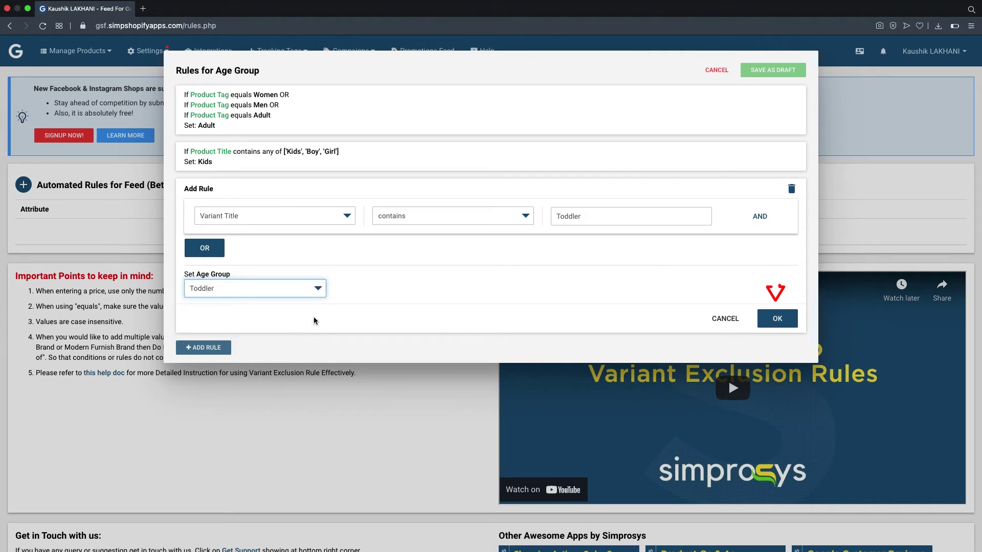
{"action": "left_click", "coordinate": [760, 325]}
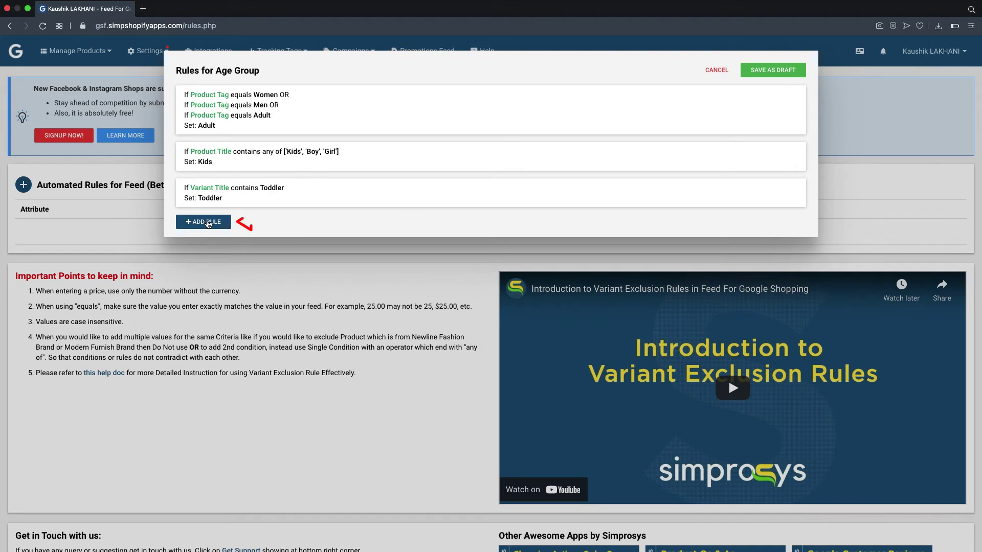
Add a rule conditioned on Product Type equals any of Swaddle, Newborn Wear, Layette Set.
{"action": "left_click", "coordinate": [205, 223]}
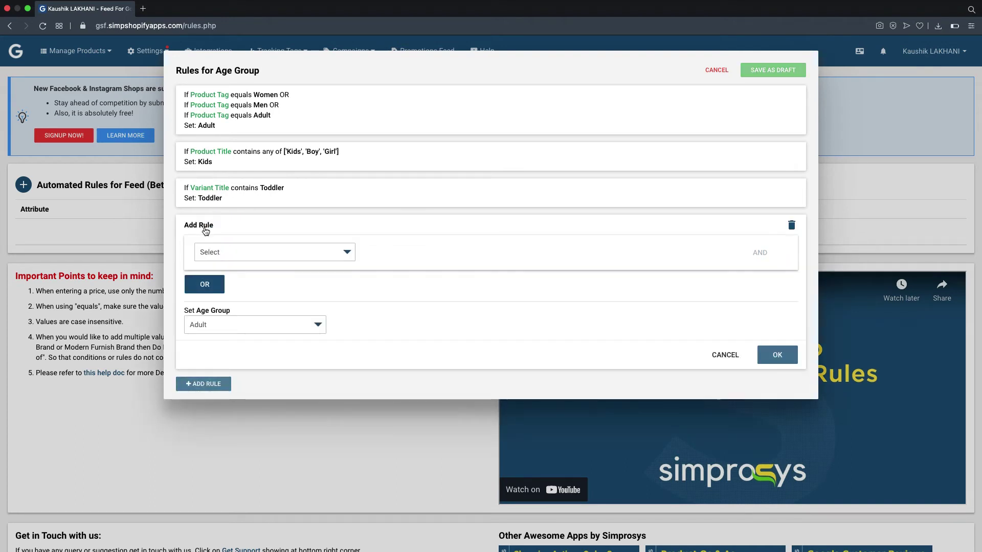
{"action": "left_click", "coordinate": [214, 252]}
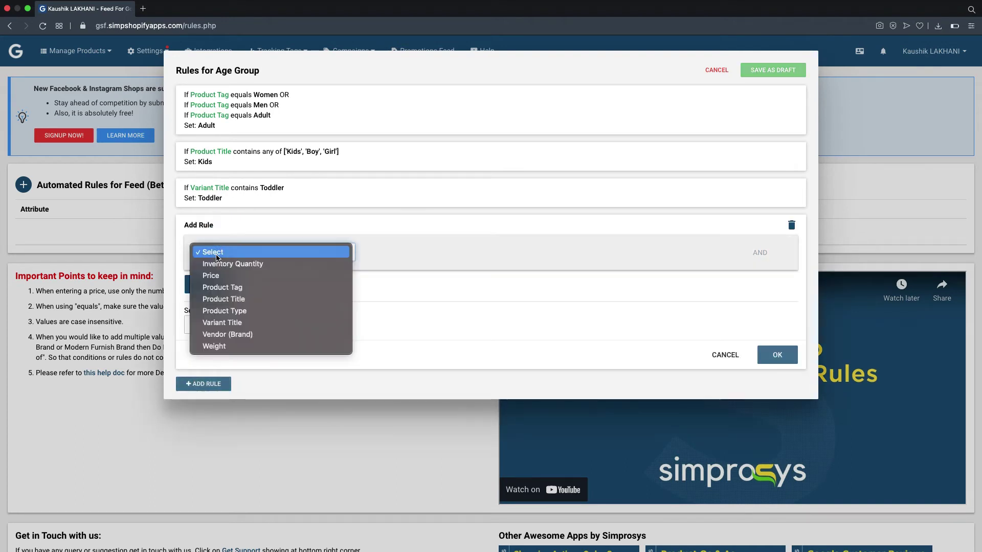
{"action": "left_click", "coordinate": [250, 312]}
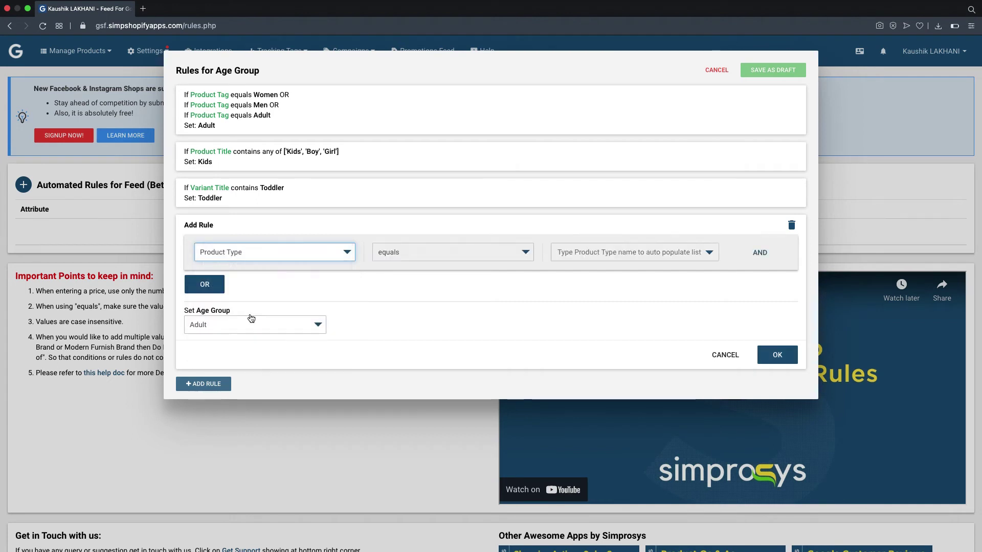
{"action": "left_click", "coordinate": [510, 258]}
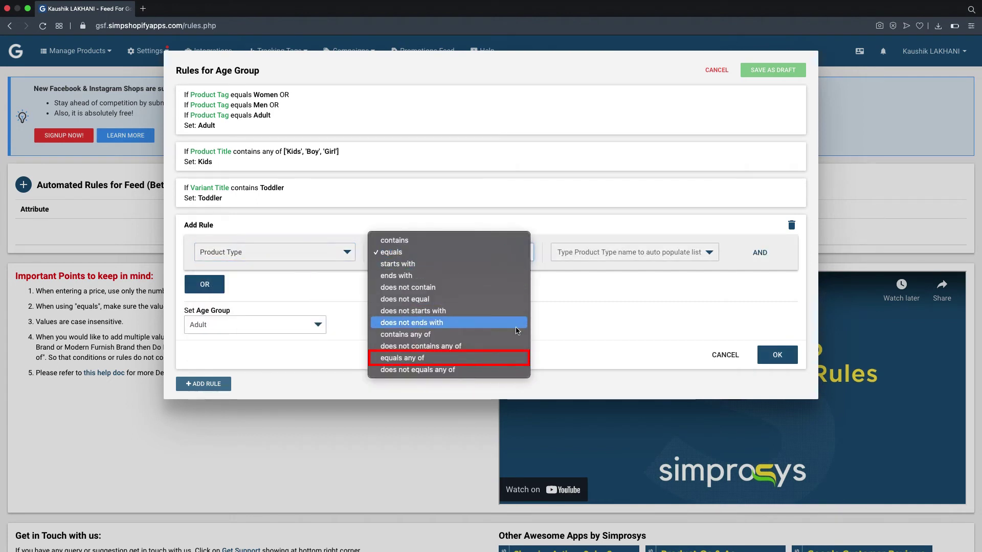
{"action": "left_click", "coordinate": [516, 353]}
{"action": "left_click", "coordinate": [576, 256]}
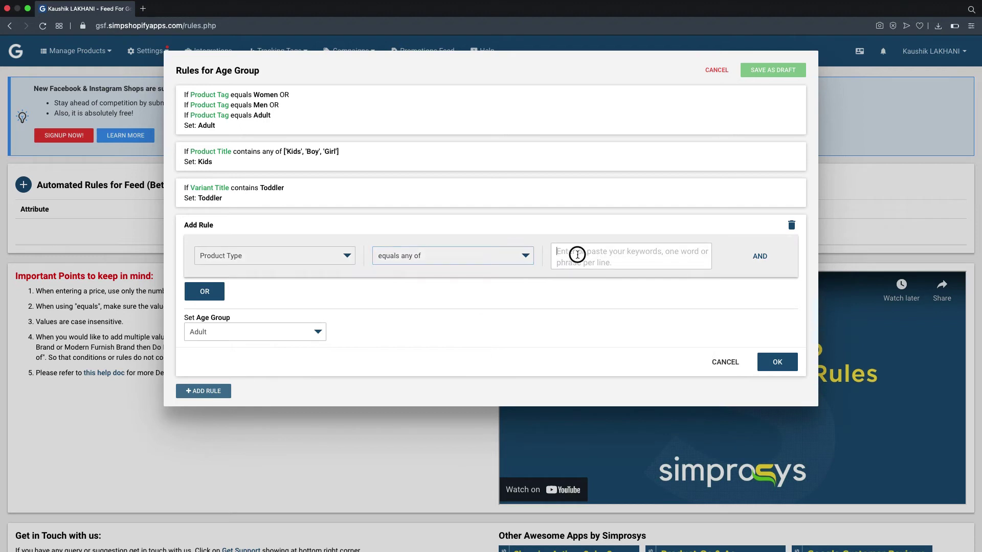
{"action": "type", "text": "Swaddle"}
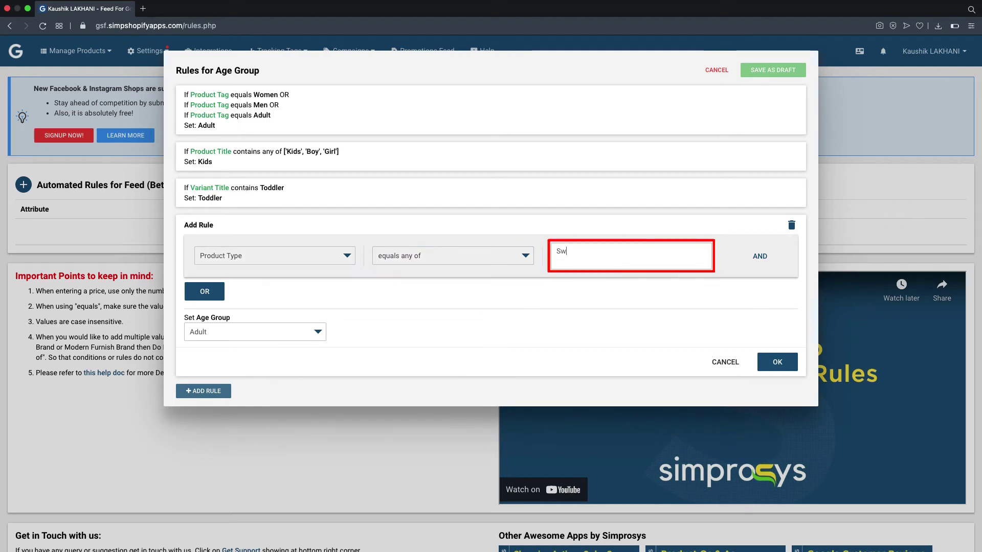
{"action": "key", "text": "Return"}
{"action": "type", "text": "Newborn Wear"}
{"action": "key", "text": "Return"}
{"action": "type", "text": "Layette Set"}
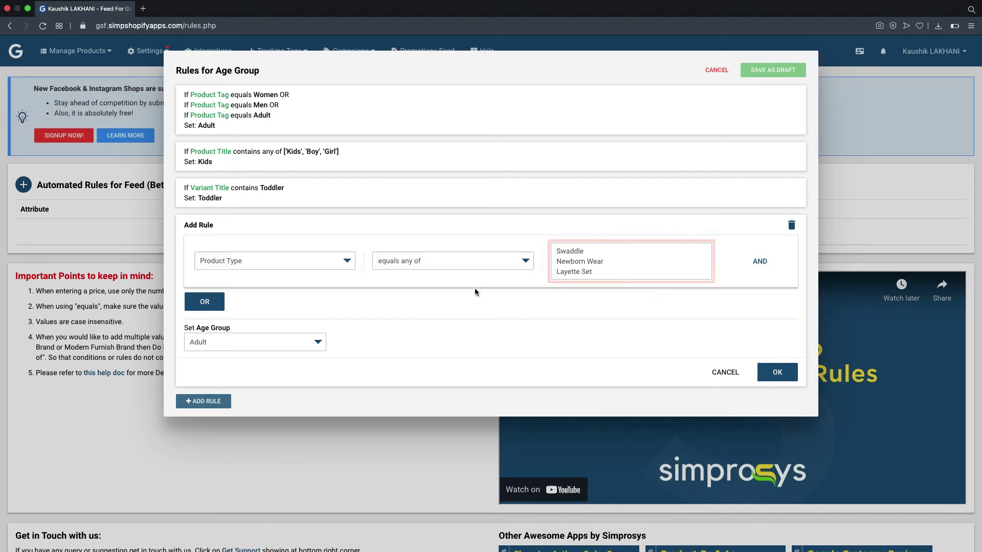
Set that rule's age group to Newborn and confirm it.
{"action": "left_click", "coordinate": [261, 346]}
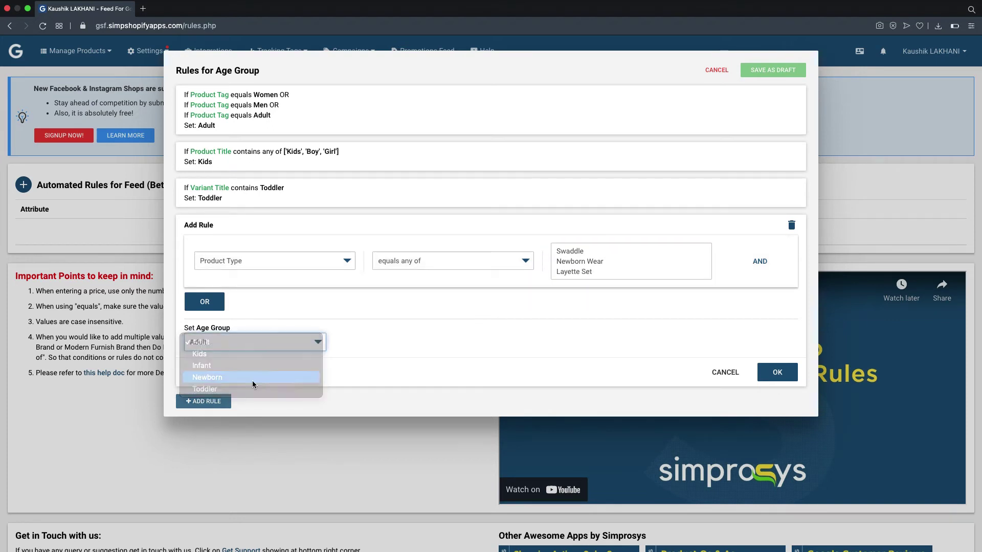
{"action": "left_click", "coordinate": [252, 379]}
{"action": "left_click", "coordinate": [769, 377]}
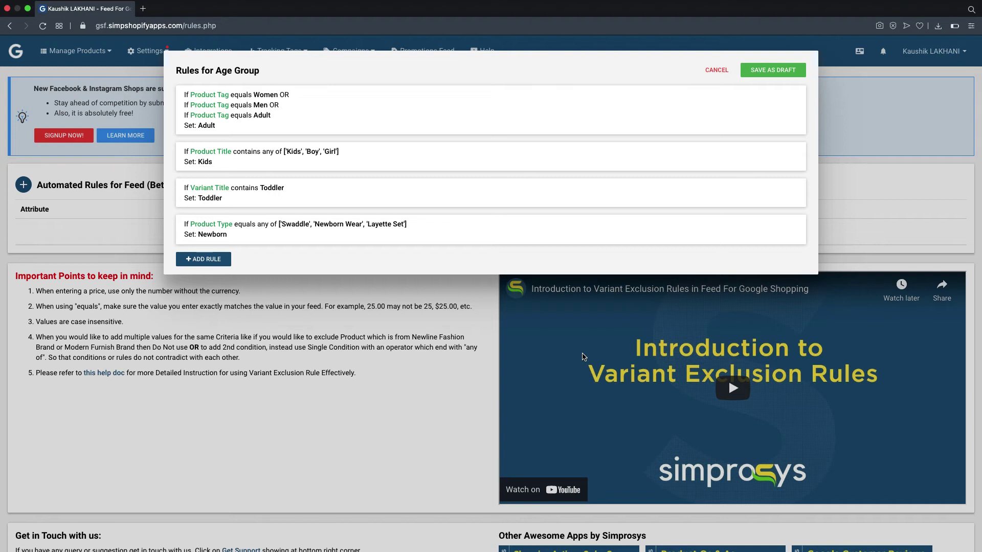
Add a rule conditioned on Vendor (Brand) equals First Smile.
{"action": "left_click", "coordinate": [205, 259]}
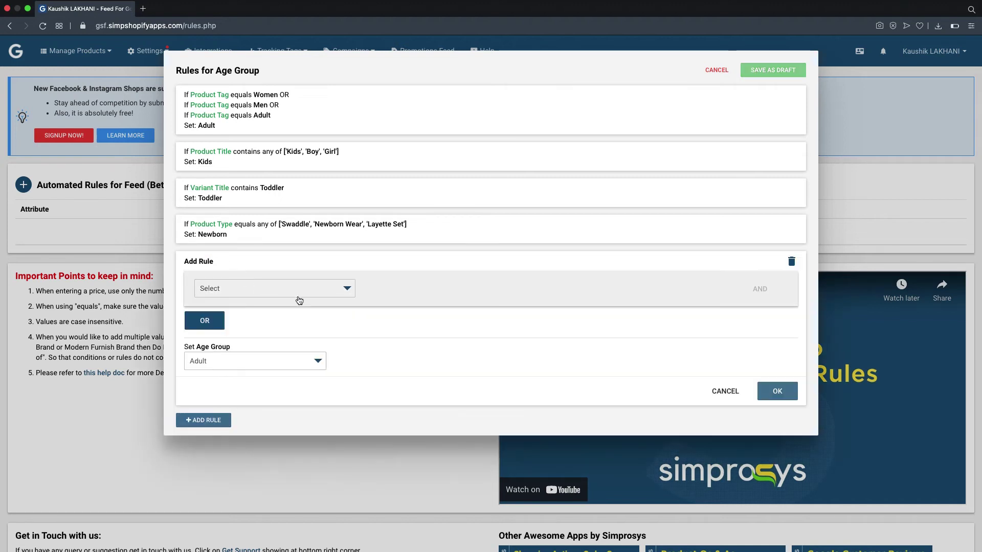
{"action": "left_click", "coordinate": [300, 301]}
{"action": "left_click", "coordinate": [304, 367]}
{"action": "left_click", "coordinate": [430, 290]}
{"action": "left_click", "coordinate": [430, 290]}
{"action": "left_click", "coordinate": [624, 288]}
{"action": "left_click", "coordinate": [596, 307]}
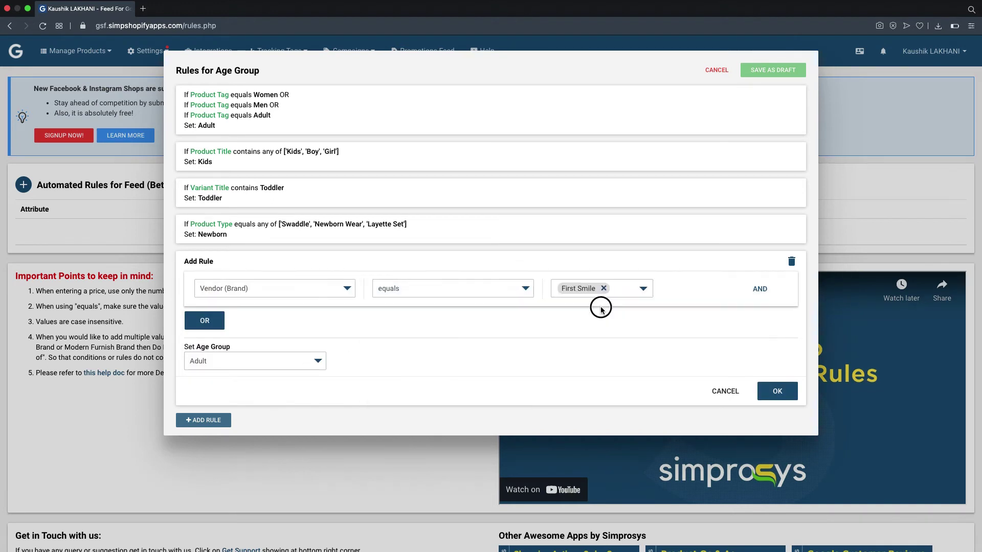
Set that rule's age group to Infant, confirm it, and save all rules as draft.
{"action": "left_click", "coordinate": [269, 365]}
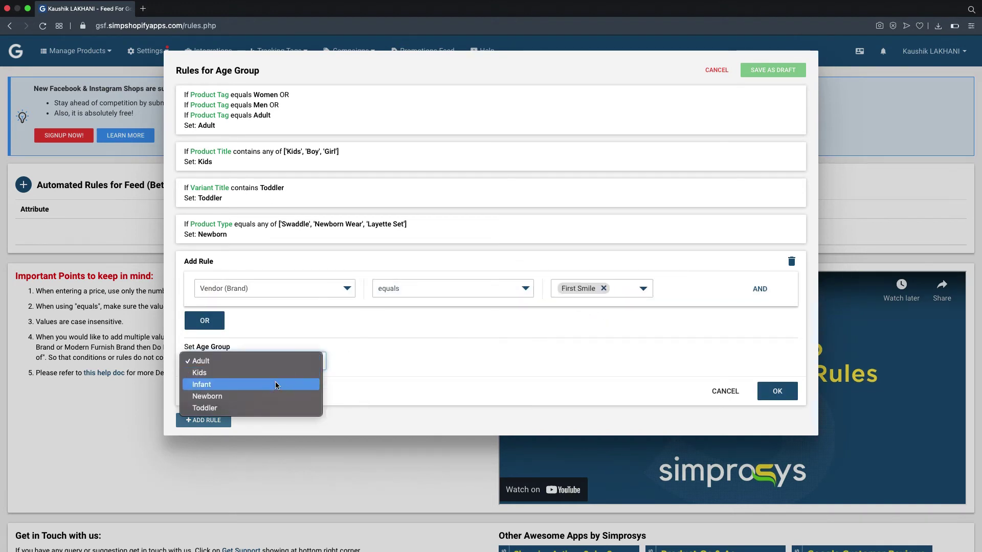
{"action": "left_click", "coordinate": [275, 382]}
{"action": "left_click", "coordinate": [778, 391]}
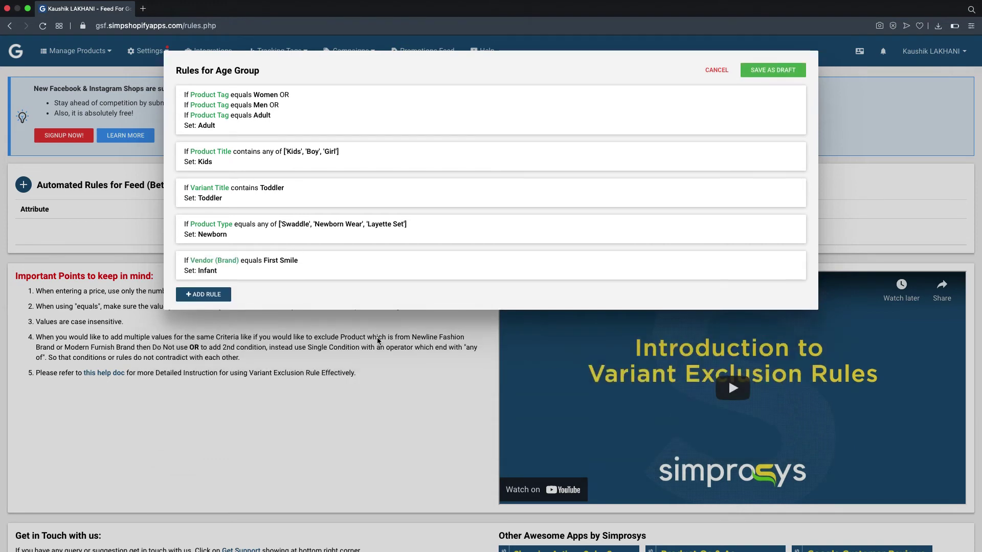
{"action": "left_click", "coordinate": [759, 75]}
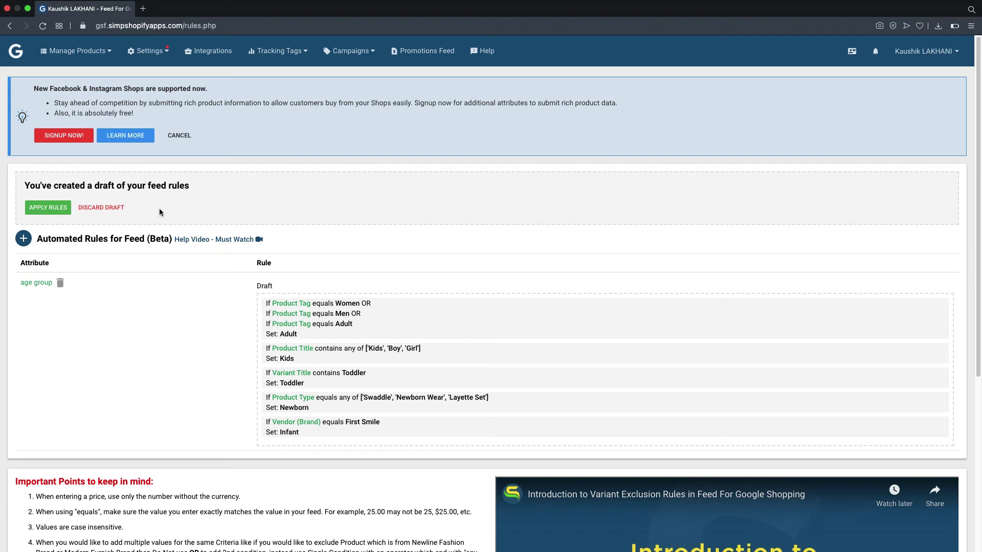
Apply the drafted Age Group rules to all products and dismiss the success message.
{"action": "left_click", "coordinate": [57, 213]}
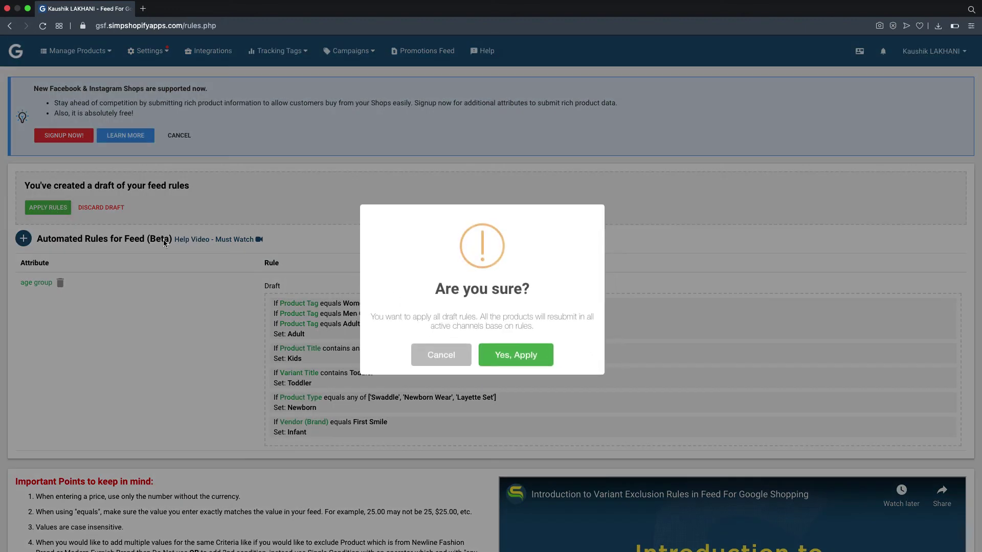
{"action": "left_click", "coordinate": [526, 357]}
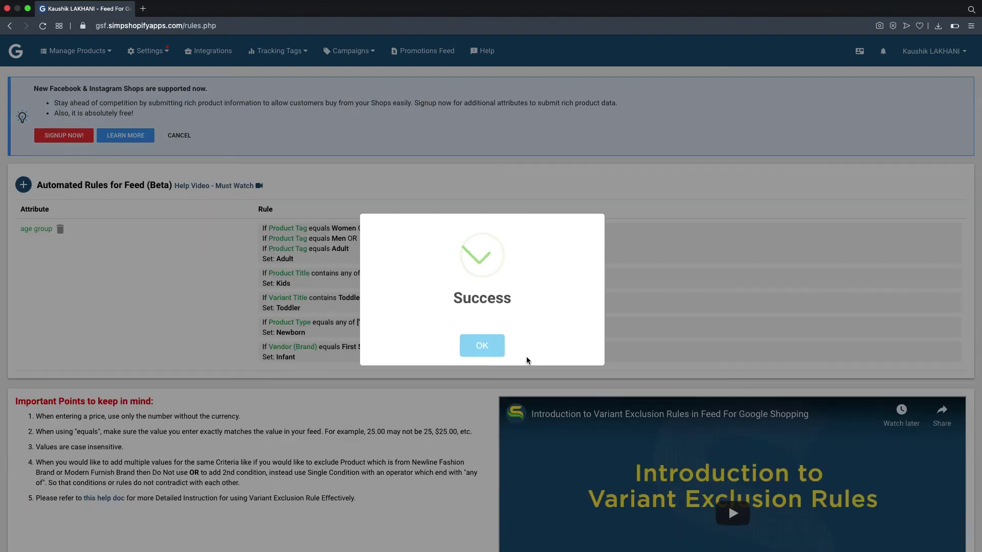
{"action": "left_click", "coordinate": [482, 345]}
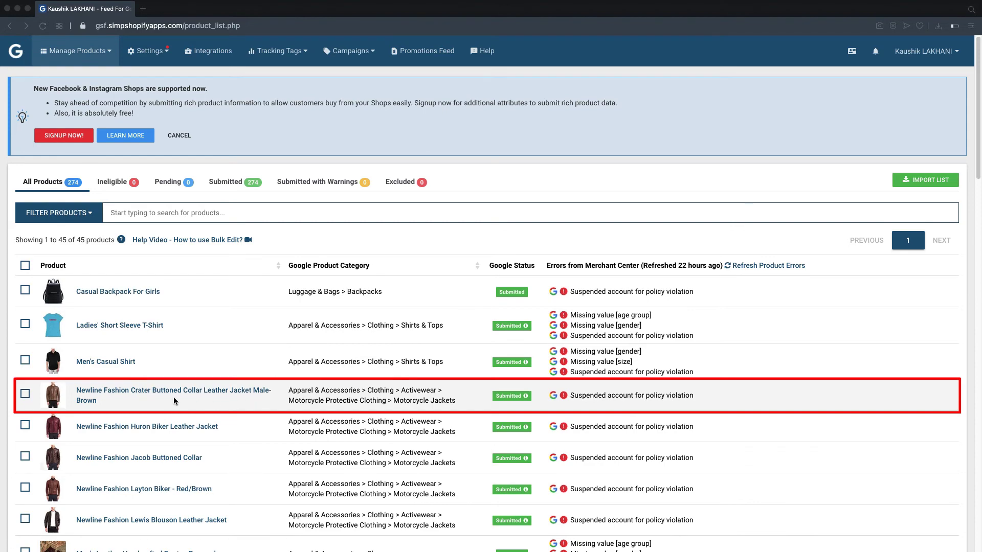
Open the Crater Buttoned Collar Leather Jacket's details and scroll to its Brown variants.
{"action": "left_click", "coordinate": [126, 392]}
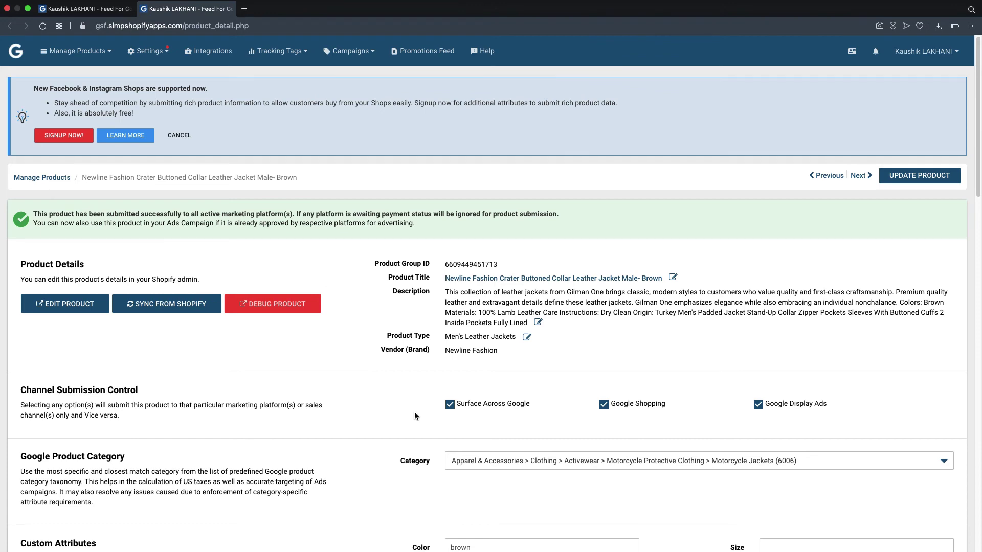
{"action": "scroll", "coordinate": [415, 416], "scroll_direction": "down", "scroll_amount": 6}
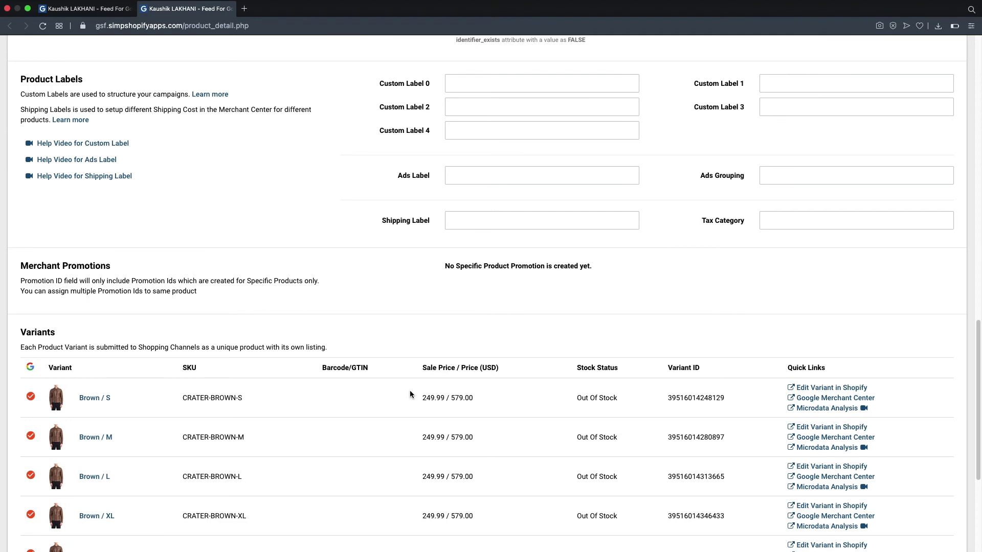
Check in Merchant Center that the jacket's Brown / S variant has age group adult.
{"action": "left_click", "coordinate": [816, 402]}
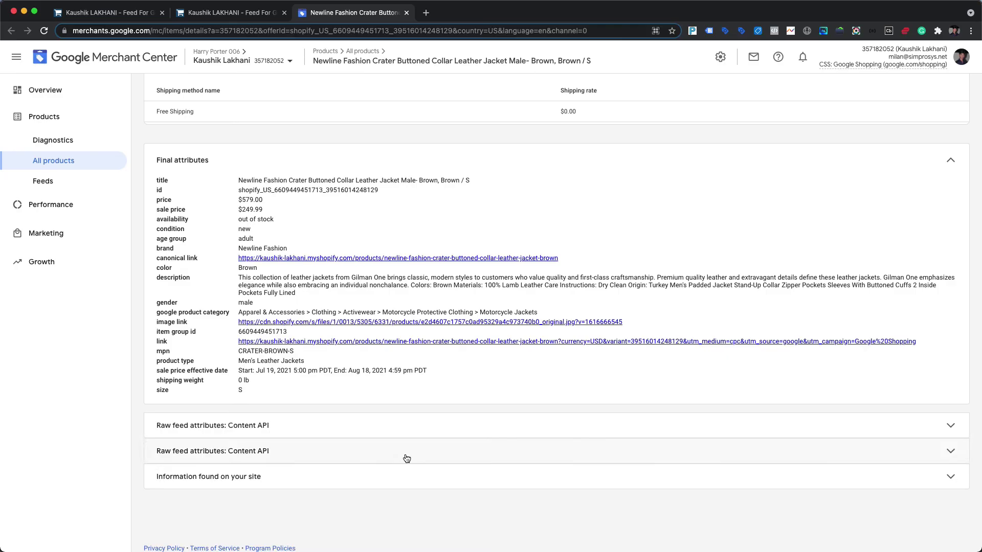
{"action": "left_click", "coordinate": [406, 455]}
{"action": "scroll", "coordinate": [405, 454], "scroll_direction": "down", "scroll_amount": 2}
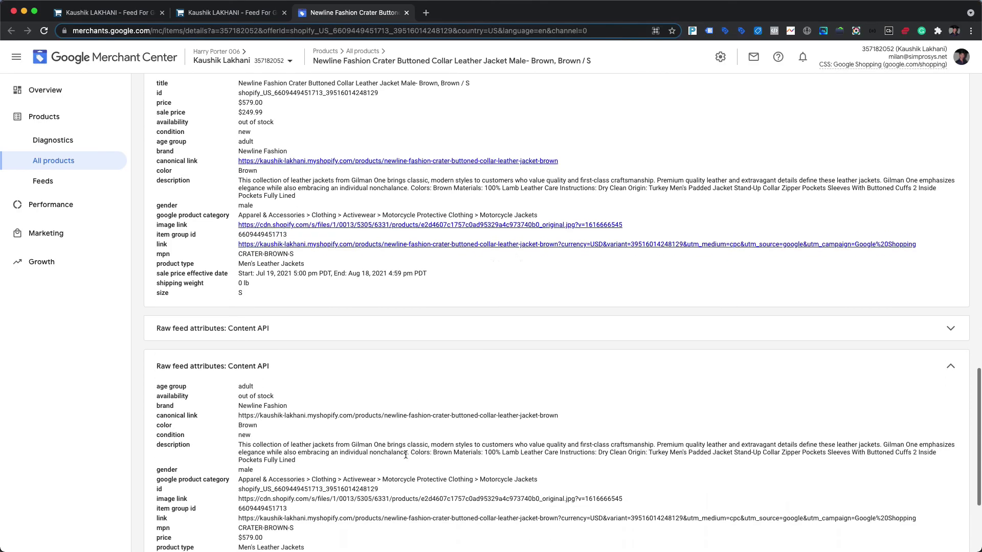
{"action": "scroll", "coordinate": [406, 455], "scroll_direction": "down", "scroll_amount": 3}
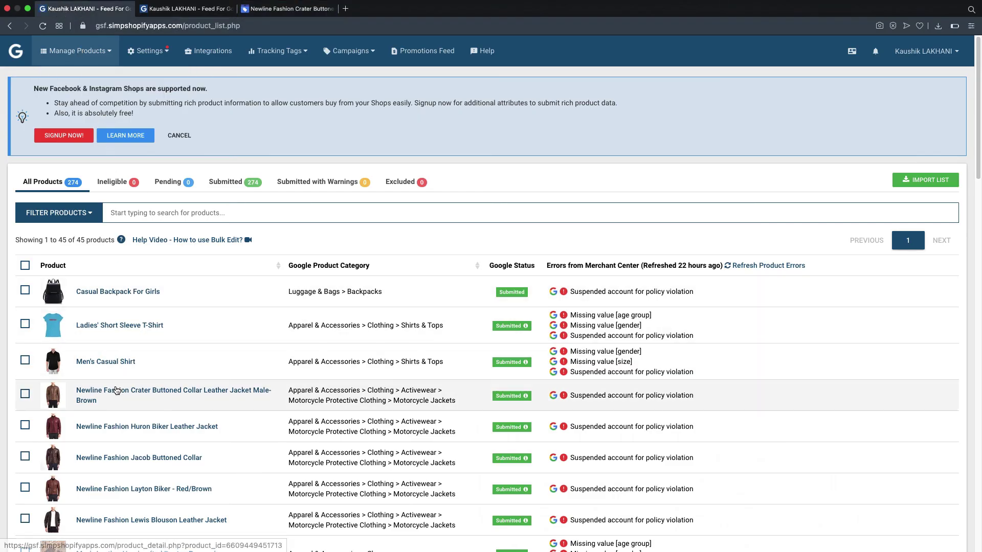
Open the Pink Hoodie's details and view its Baby Pink / Cotton variant in Merchant Center.
{"action": "scroll", "coordinate": [116, 391], "scroll_direction": "down", "scroll_amount": 5}
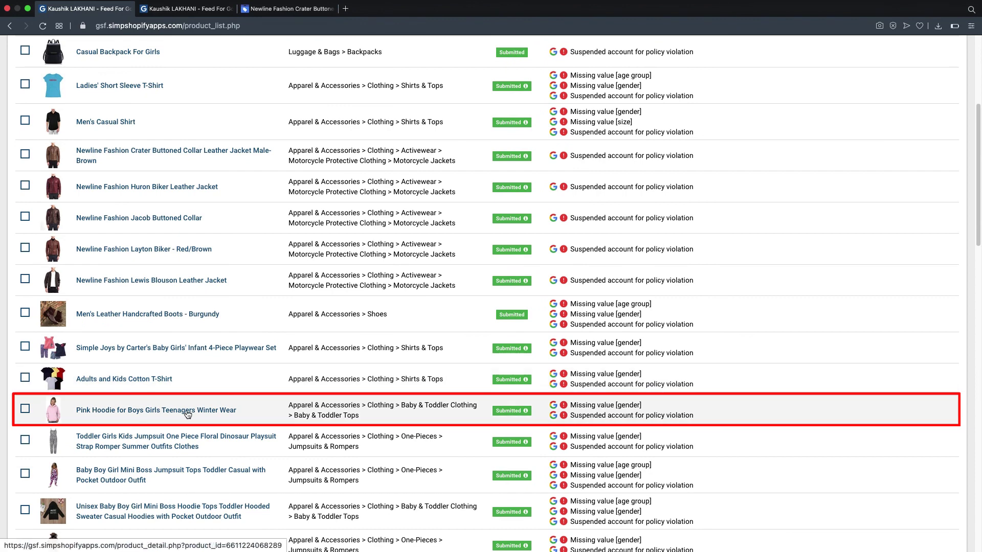
{"action": "left_click", "coordinate": [187, 414]}
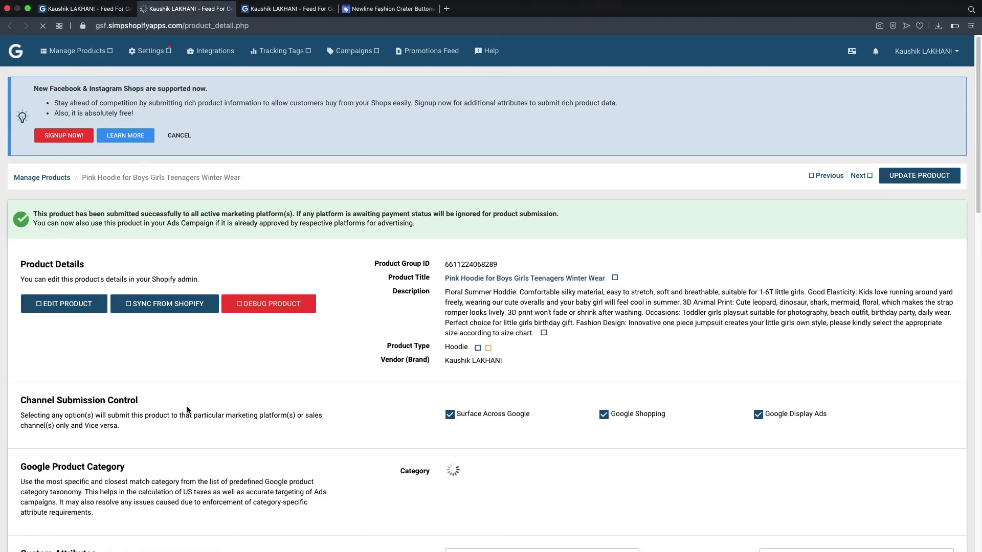
{"action": "scroll", "coordinate": [454, 406], "scroll_direction": "down", "scroll_amount": 20}
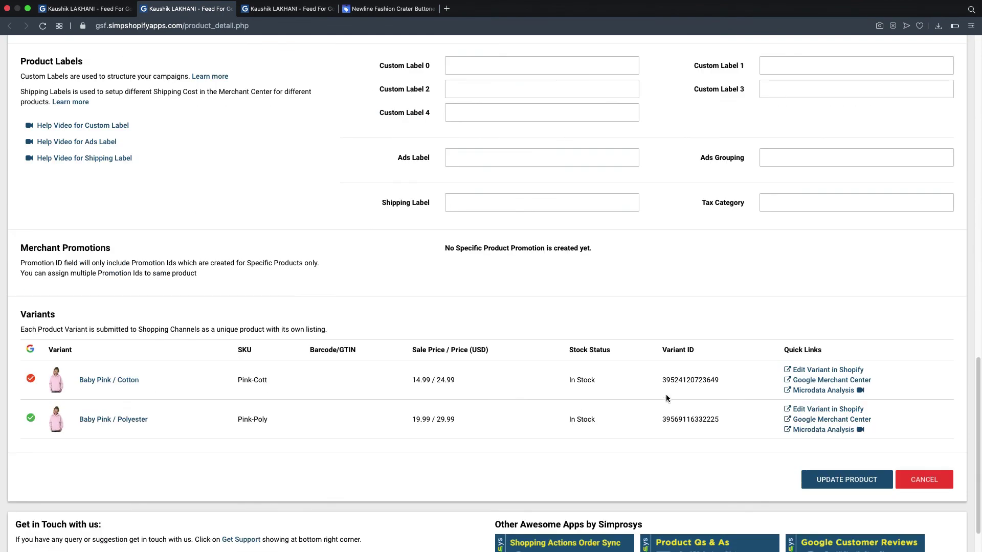
{"action": "left_click", "coordinate": [813, 382]}
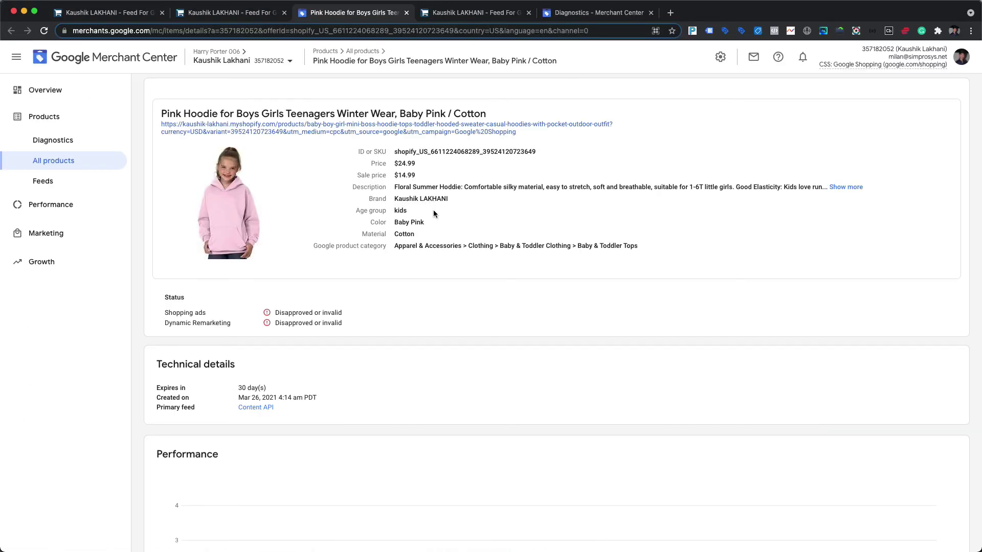
Expand the Pink Hoodie variant's raw Content API feed attributes to confirm age group kids.
{"action": "scroll", "coordinate": [434, 214], "scroll_direction": "down", "scroll_amount": 10}
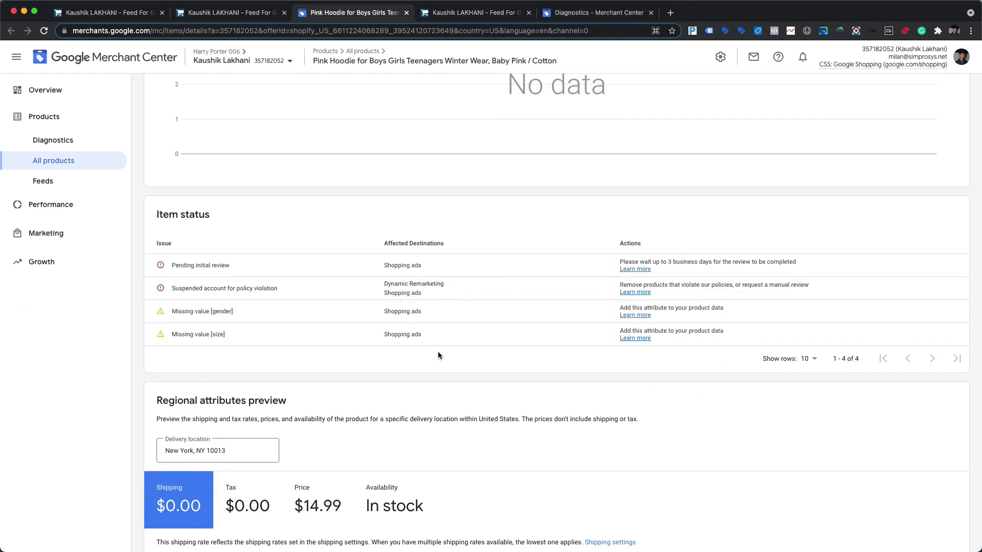
{"action": "scroll", "coordinate": [438, 356], "scroll_direction": "down", "scroll_amount": 15}
{"action": "left_click", "coordinate": [352, 455]}
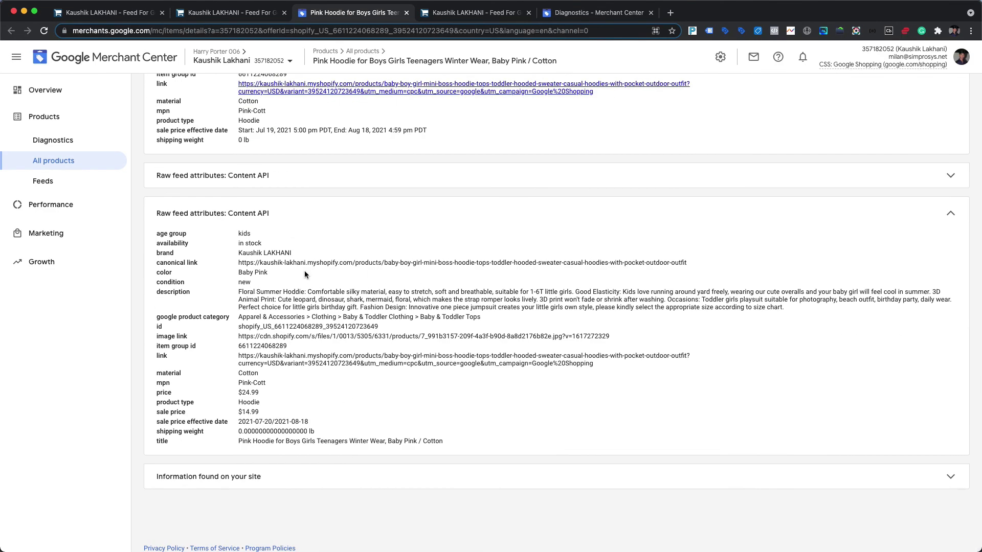